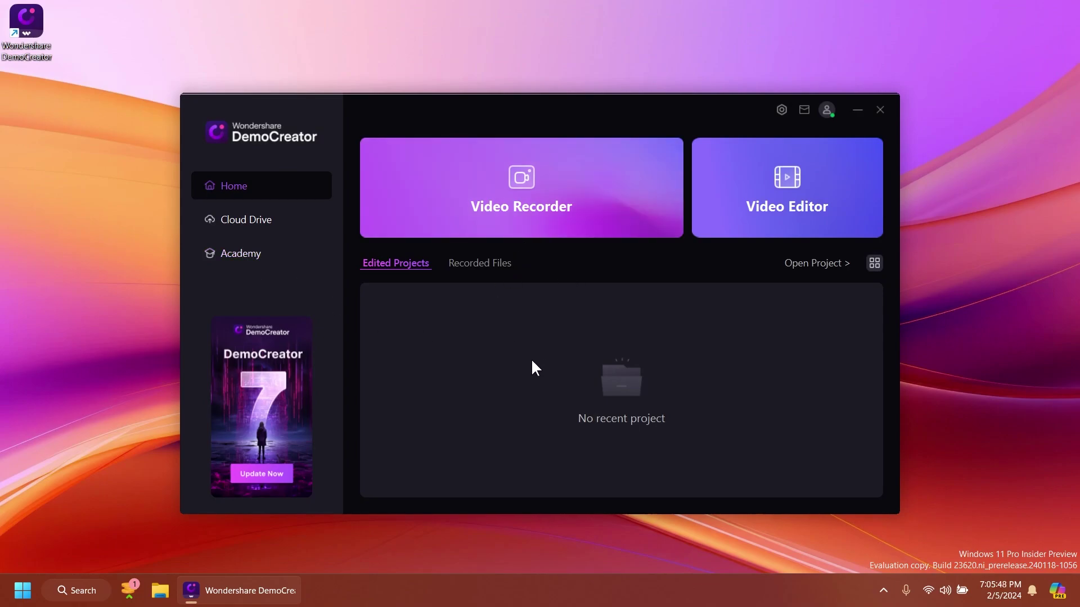
- Check the empty Recorded Files list, then return to Edited Projects
click(477, 264)
click(409, 266)
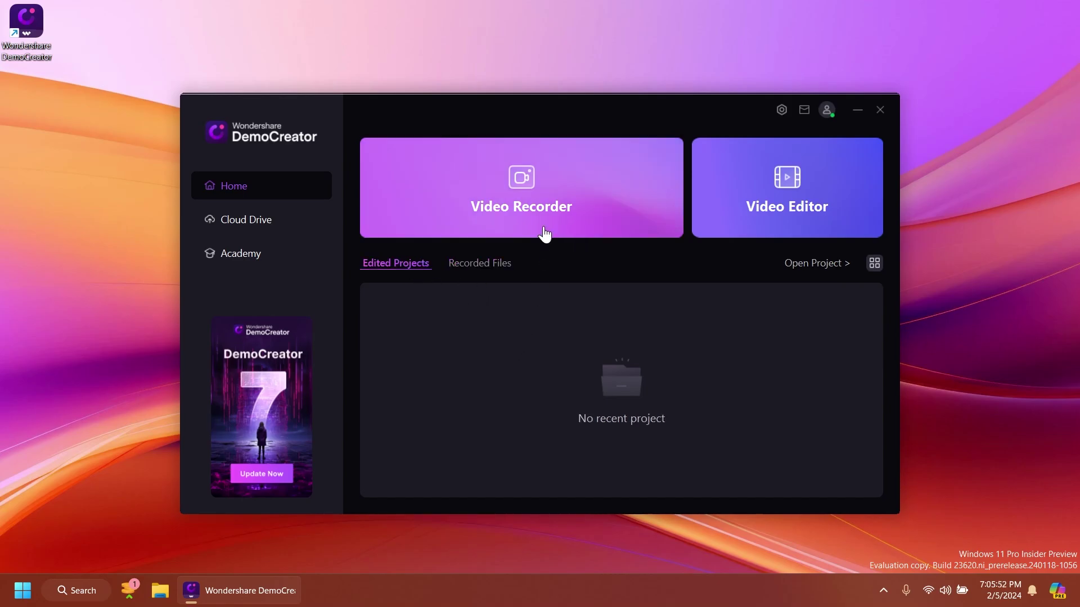
- Start a new Video Recorder session in Screen mode
click(545, 233)
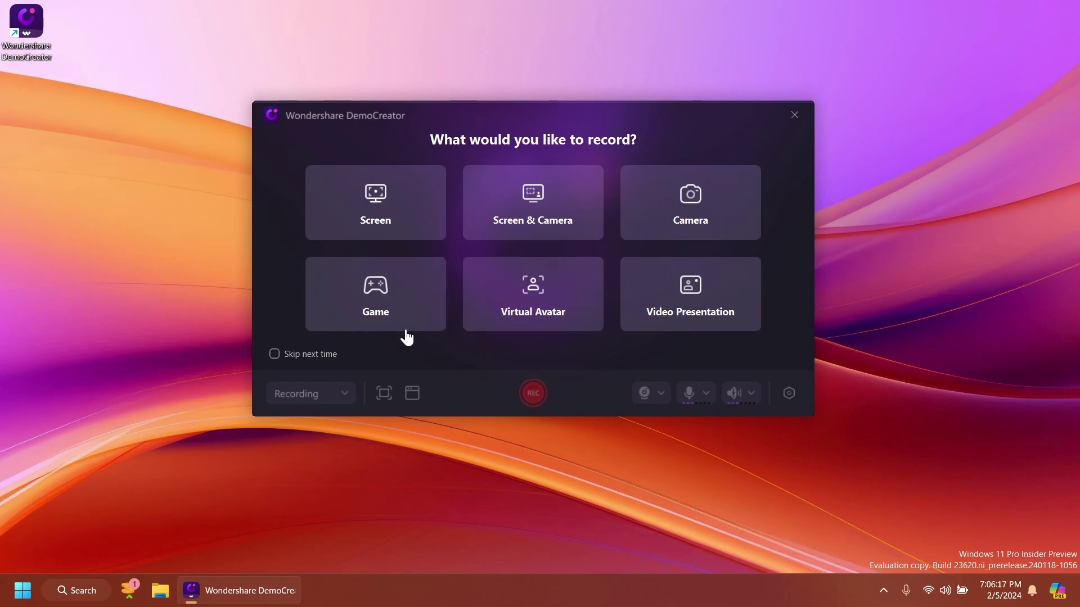
click(378, 228)
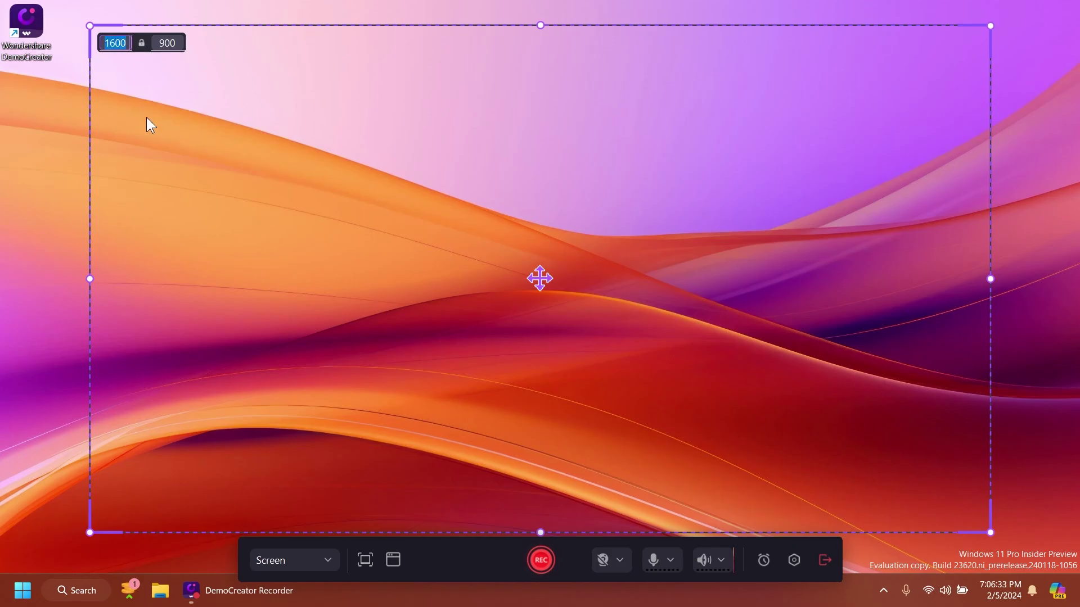
- Resize the capture area to 1280 × 720 and shift it right and down
text(1280)
key(Tab)
text(720)
key(Return)
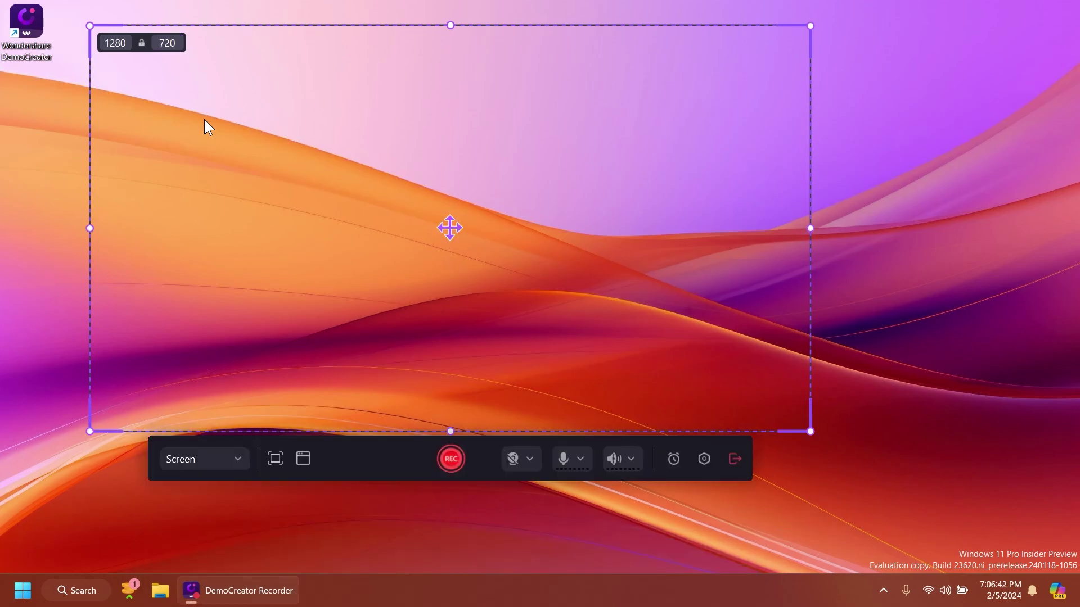
drag(451, 227, 531, 251)
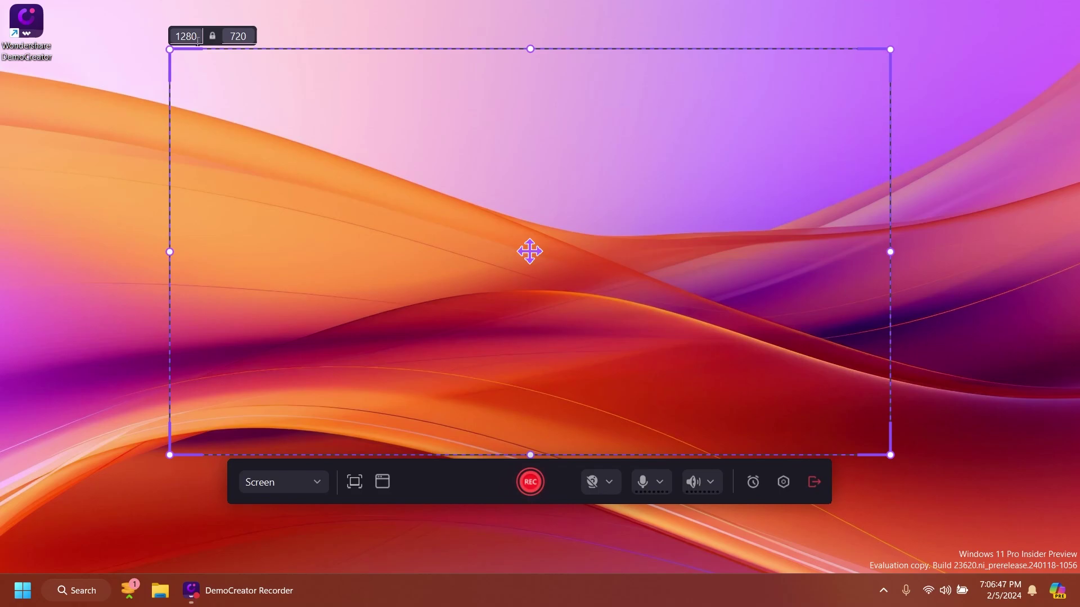
drag(529, 252, 528, 247)
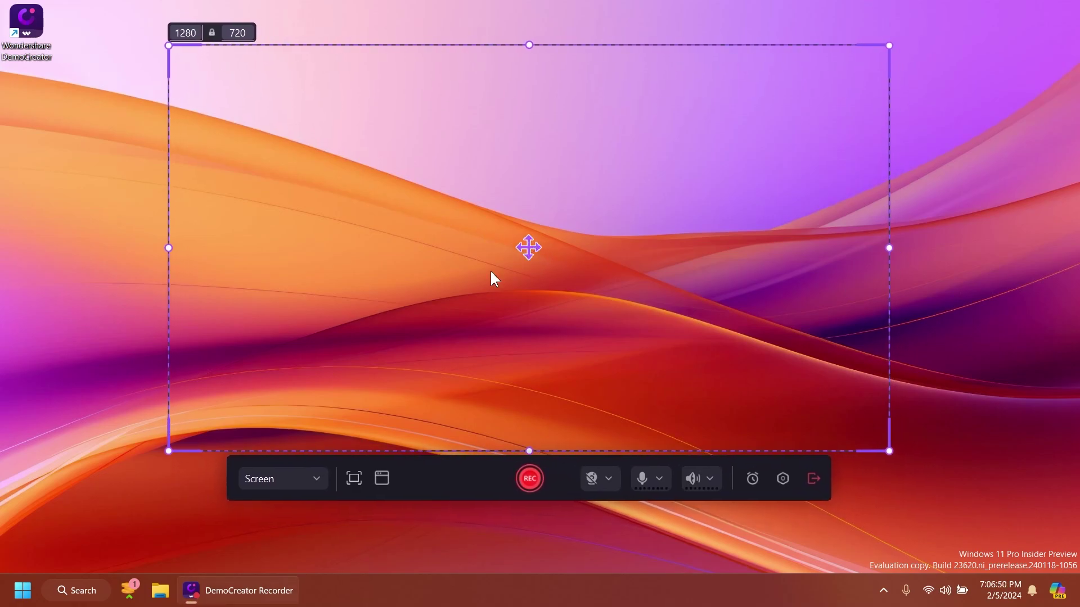
- Review the recording mode menu, keeping Screen, and the capture-area choices
click(316, 479)
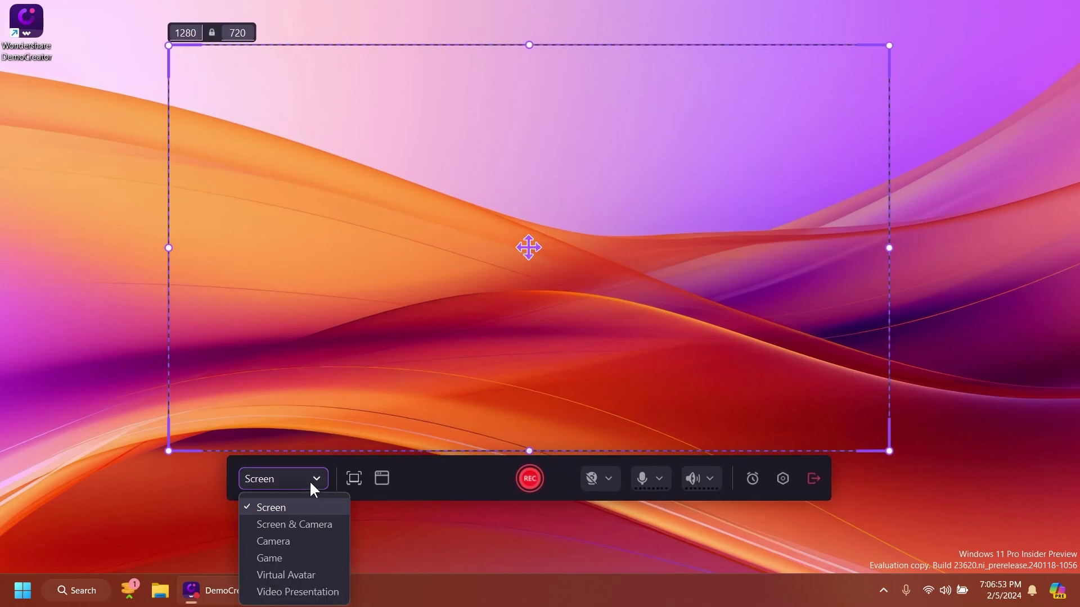
click(289, 481)
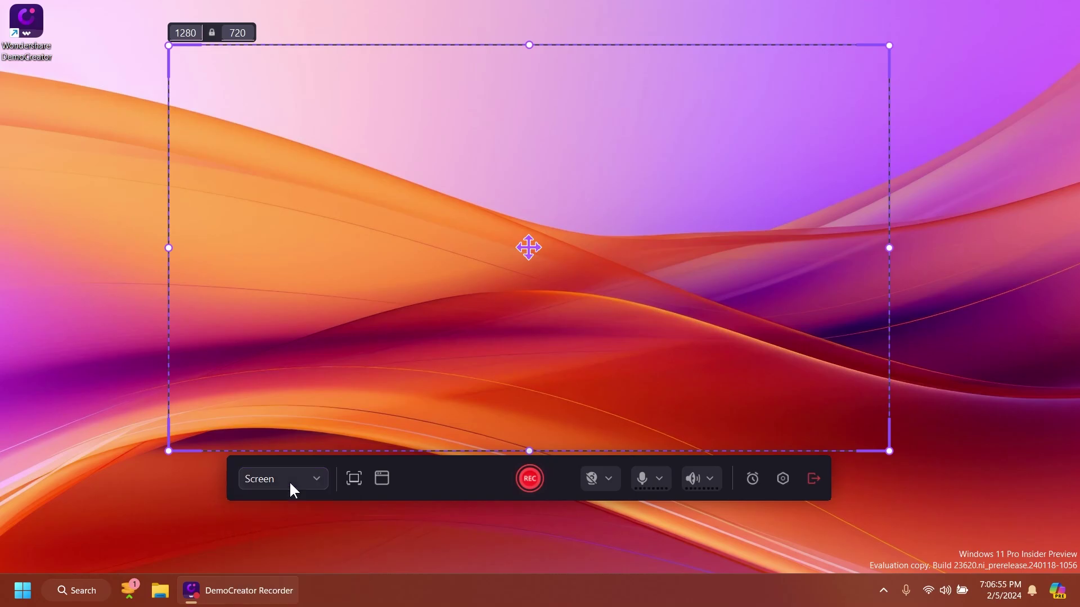
click(354, 479)
click(384, 481)
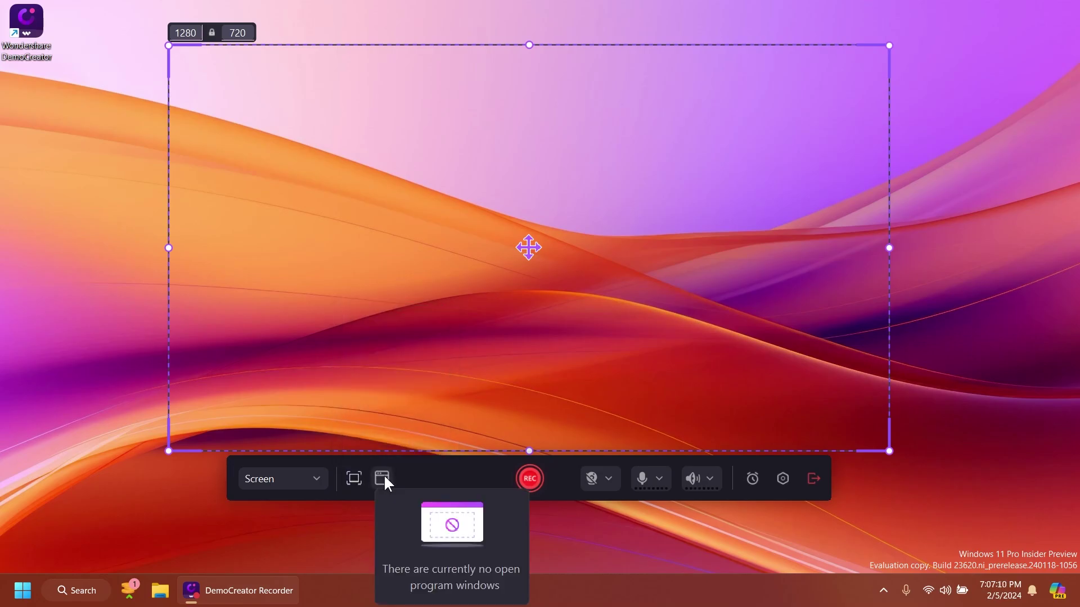
click(320, 541)
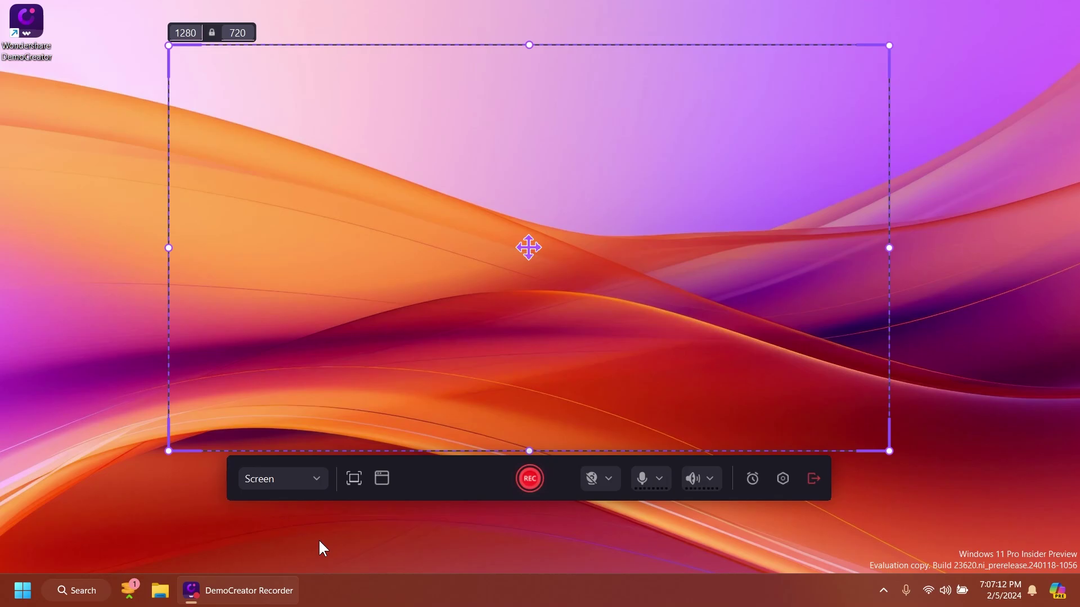
key(super)
text(chr)
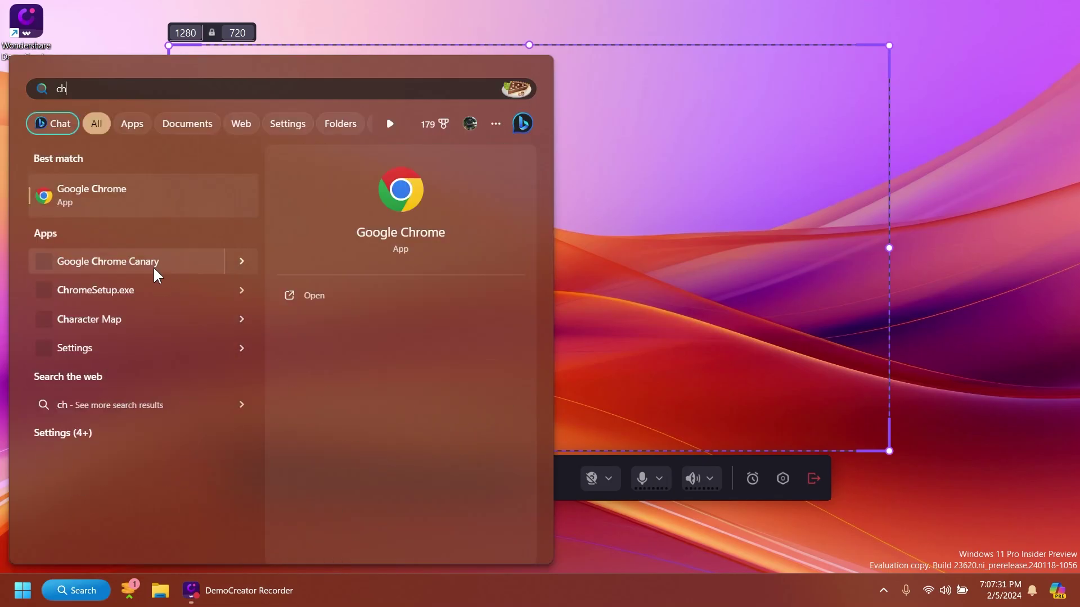
click(139, 194)
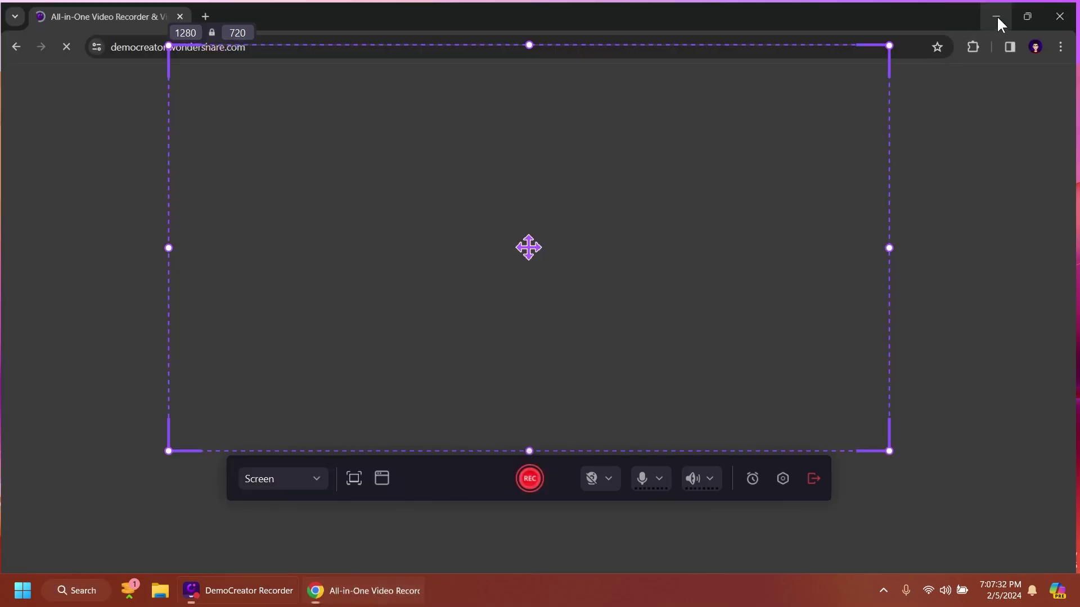
click(999, 11)
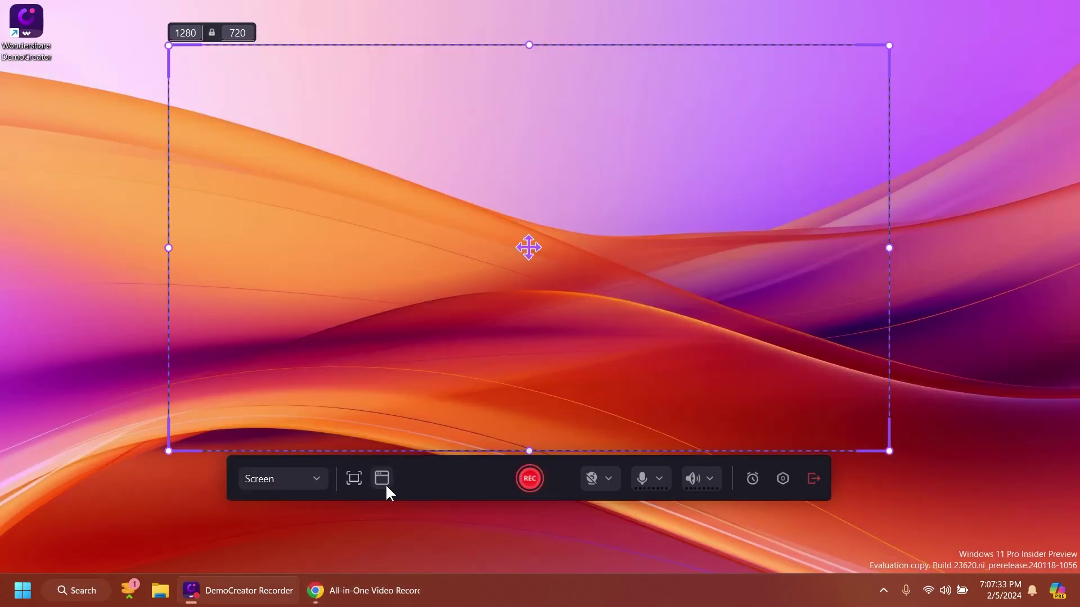
click(384, 479)
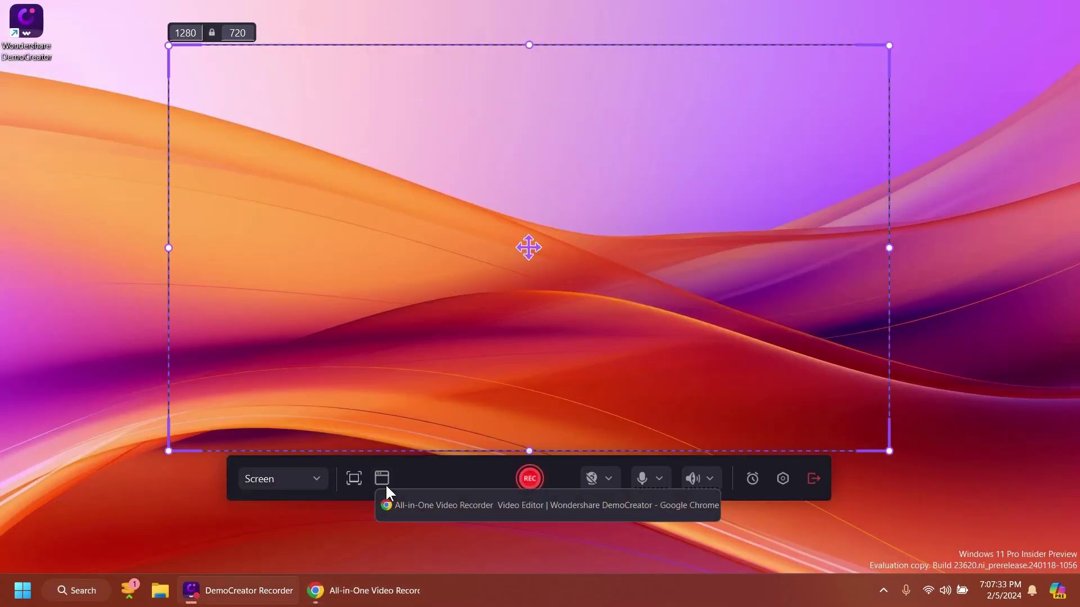
click(426, 477)
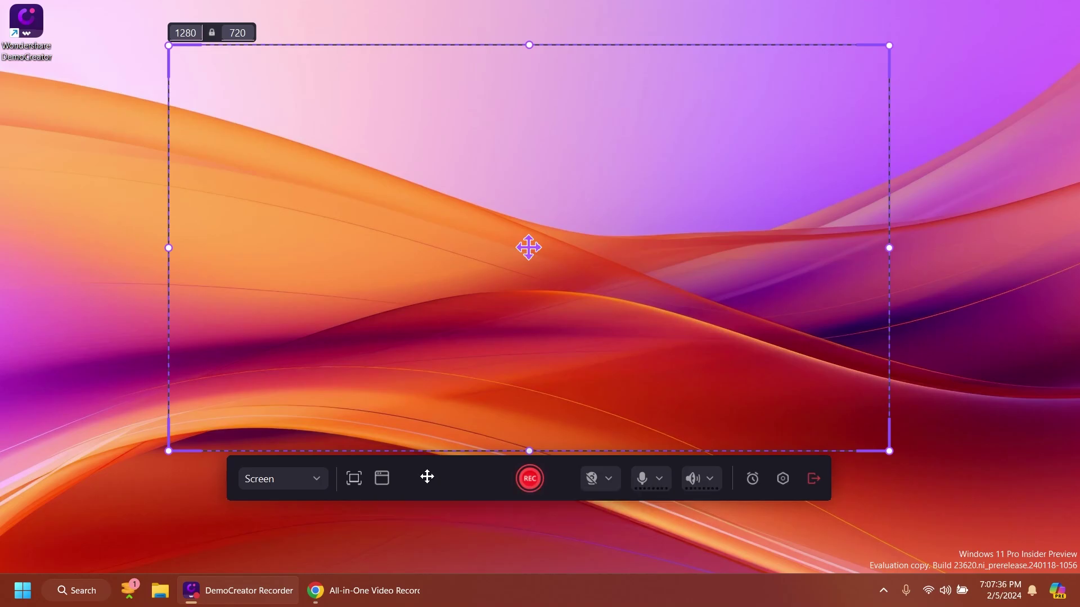
right_click(382, 601)
click(386, 554)
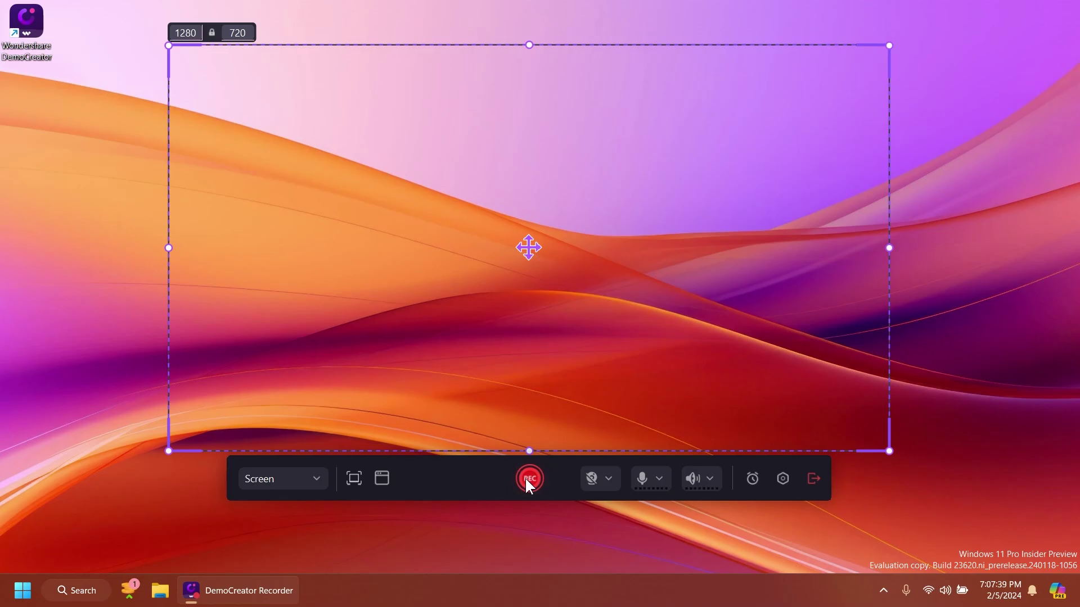
click(608, 480)
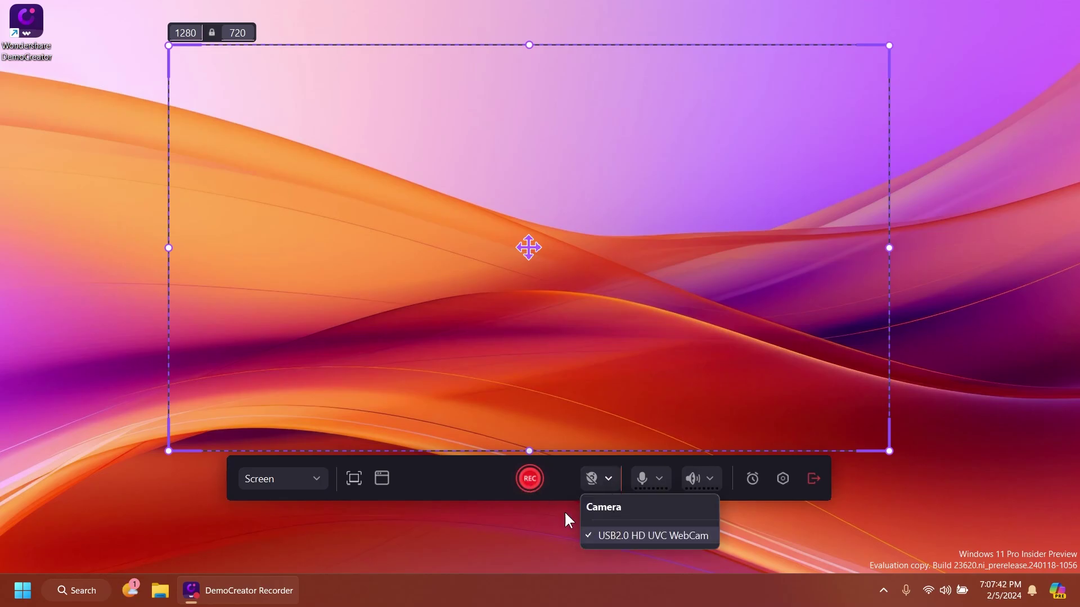
click(567, 479)
click(658, 477)
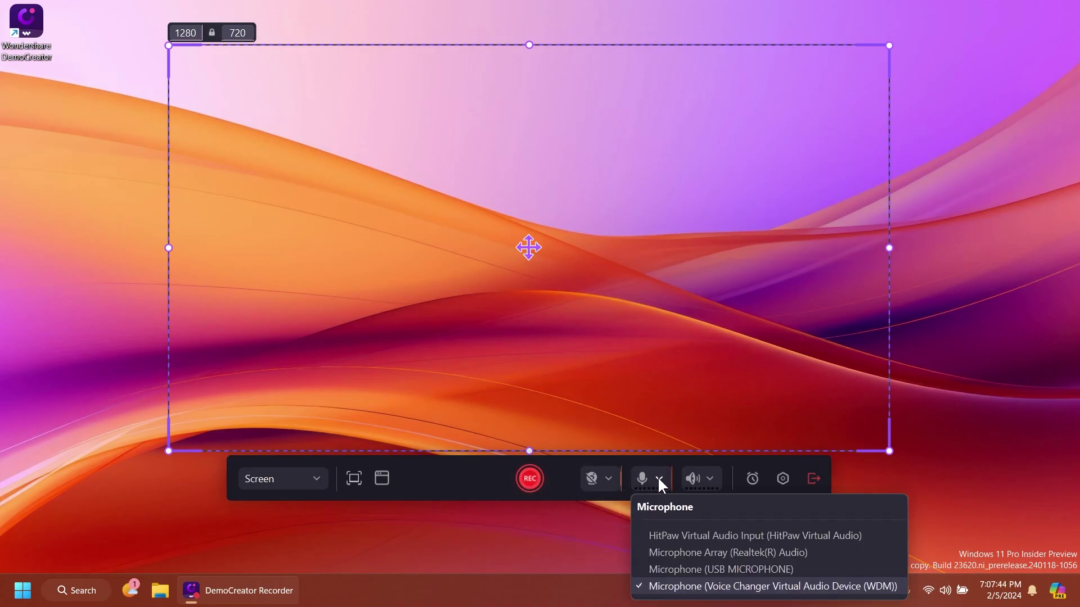
click(657, 477)
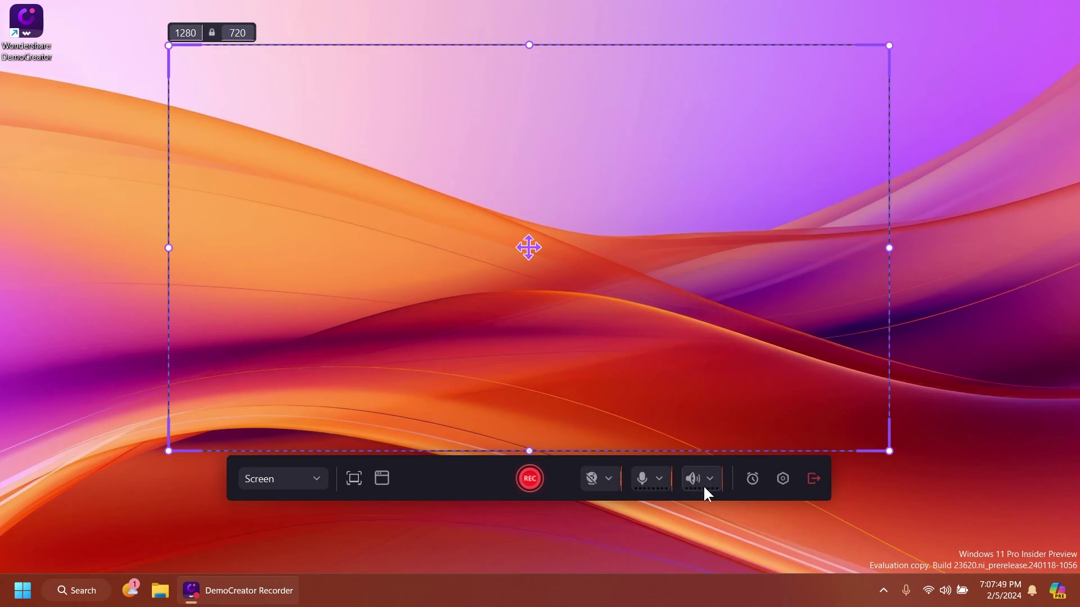
click(753, 485)
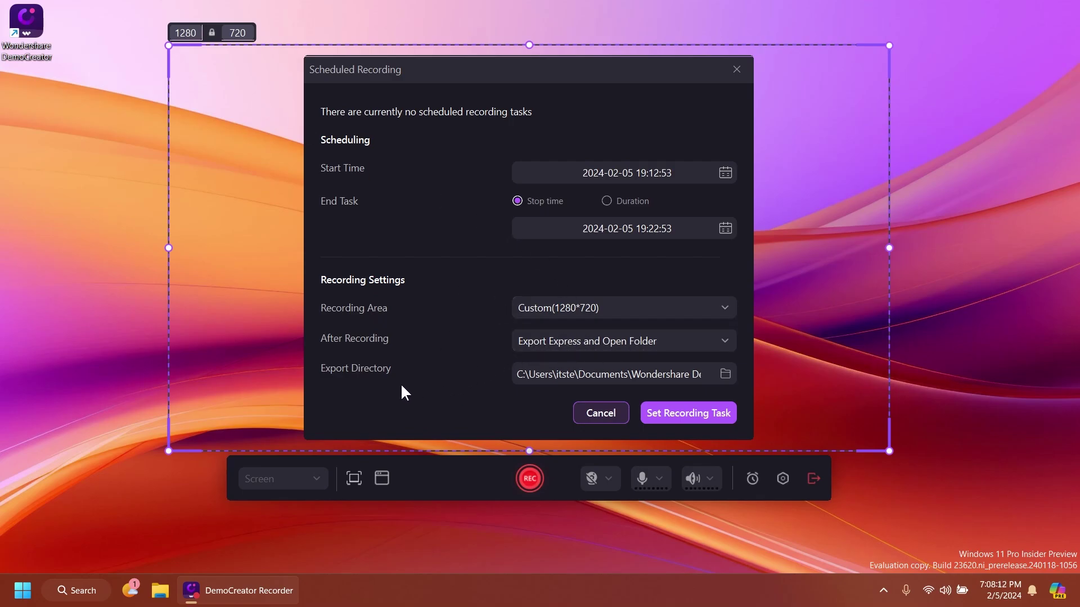
click(737, 70)
- Open advanced settings, scroll through General, and show the File locations page
click(780, 480)
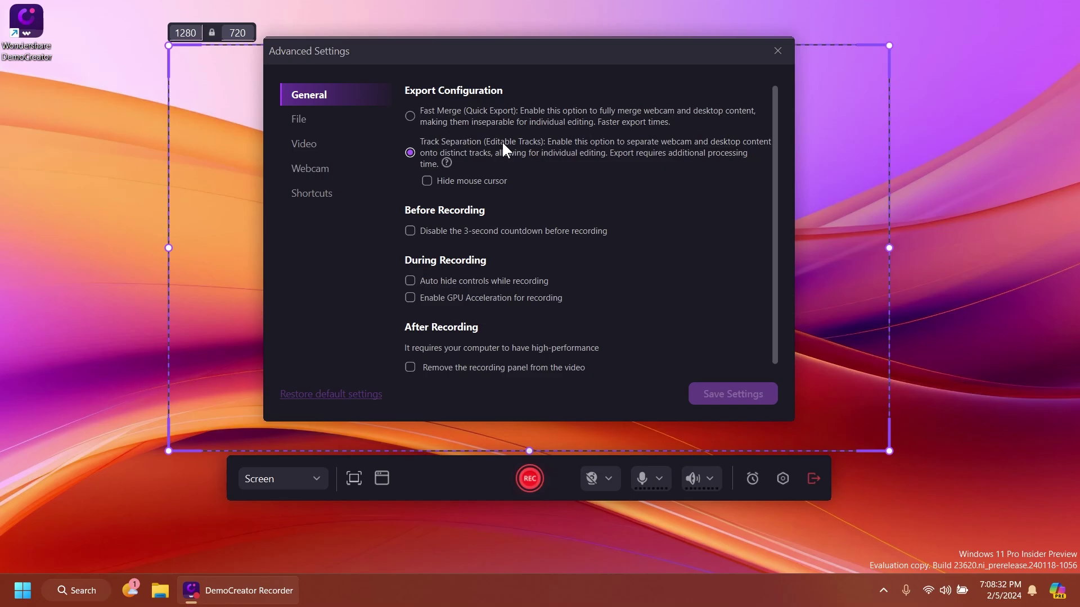
scroll(467, 191, down, 1)
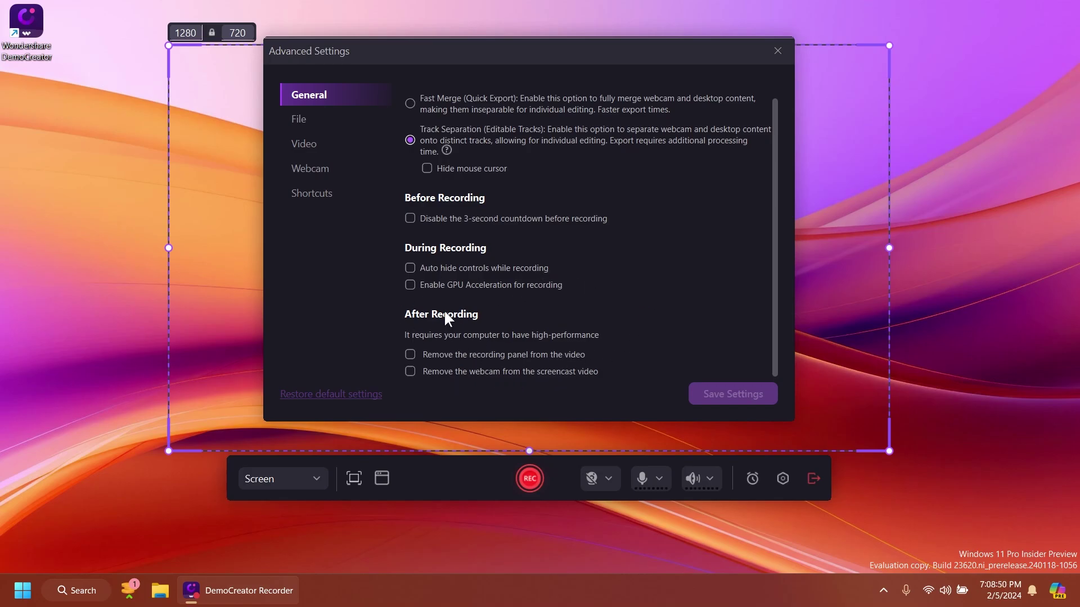
click(301, 119)
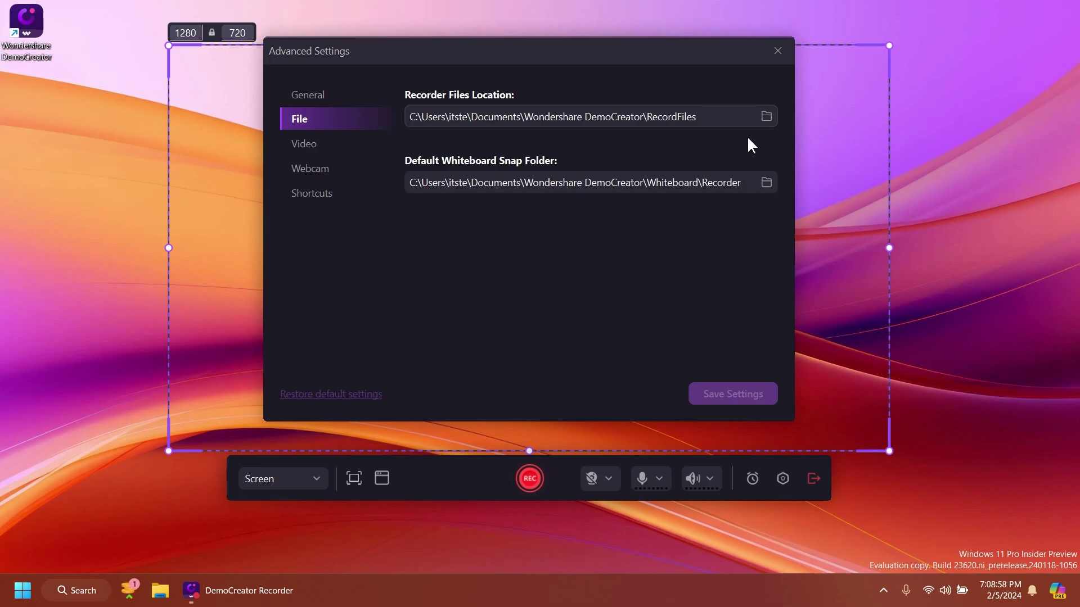
- Change the recordings save folder to Desktop
click(765, 116)
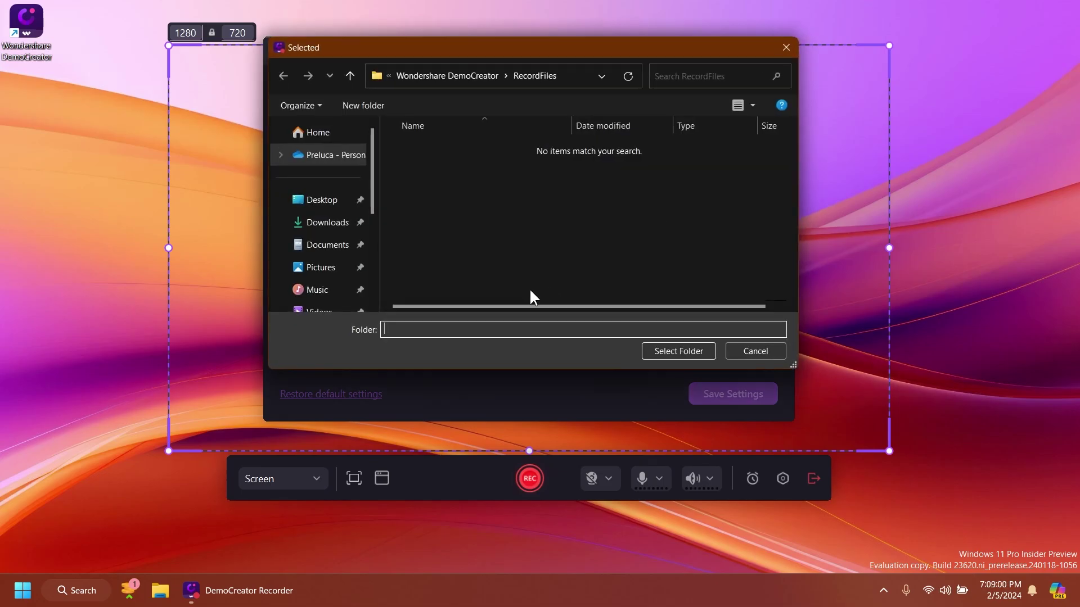
click(312, 202)
click(678, 352)
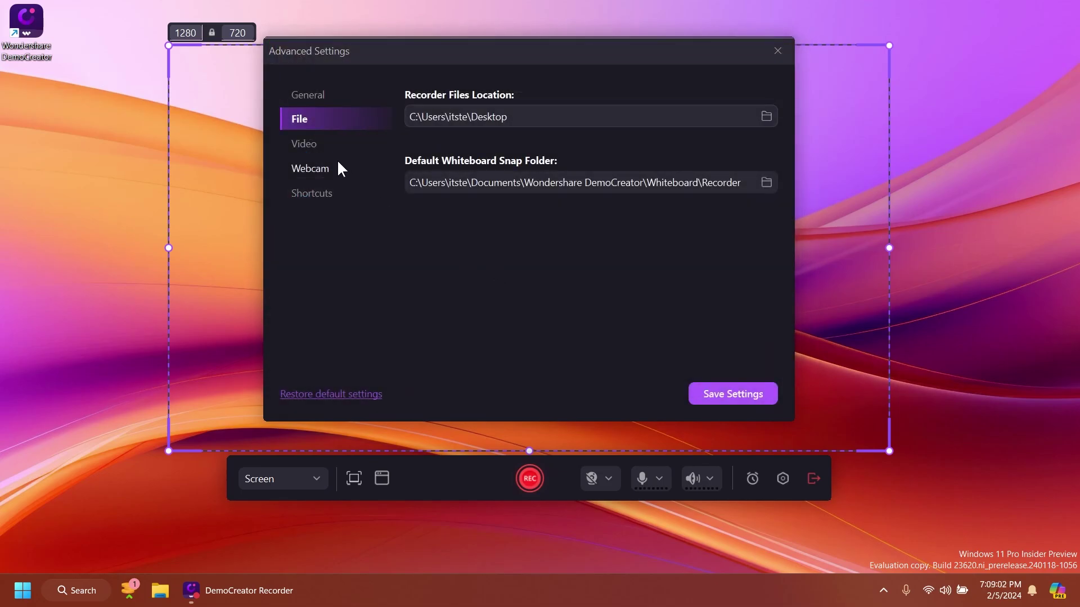
- Set video recording to 60 fps with High AVC/H.264 quality
click(322, 146)
click(674, 97)
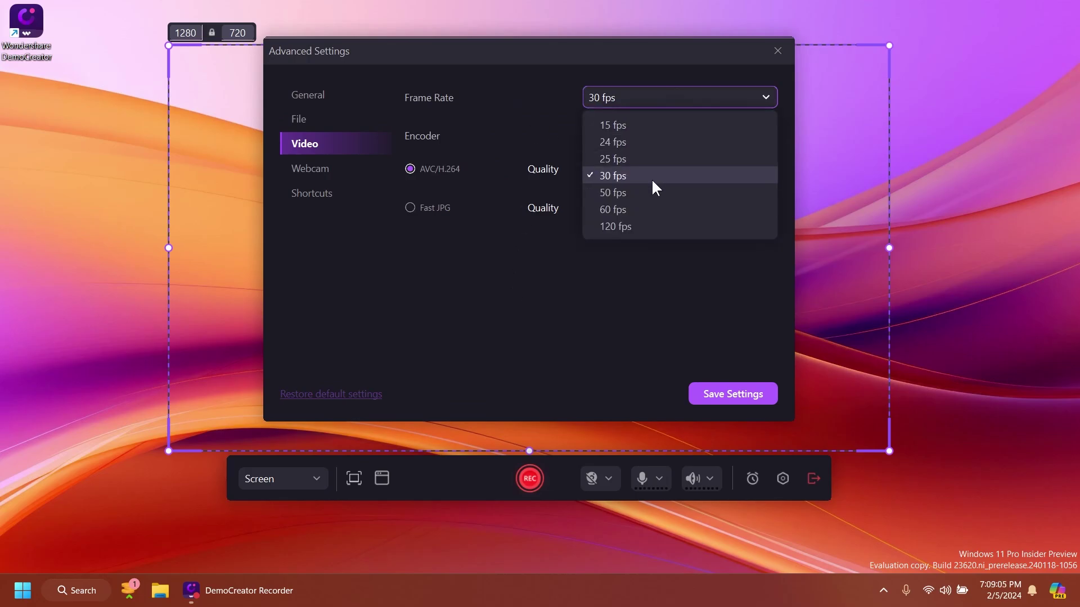
click(630, 210)
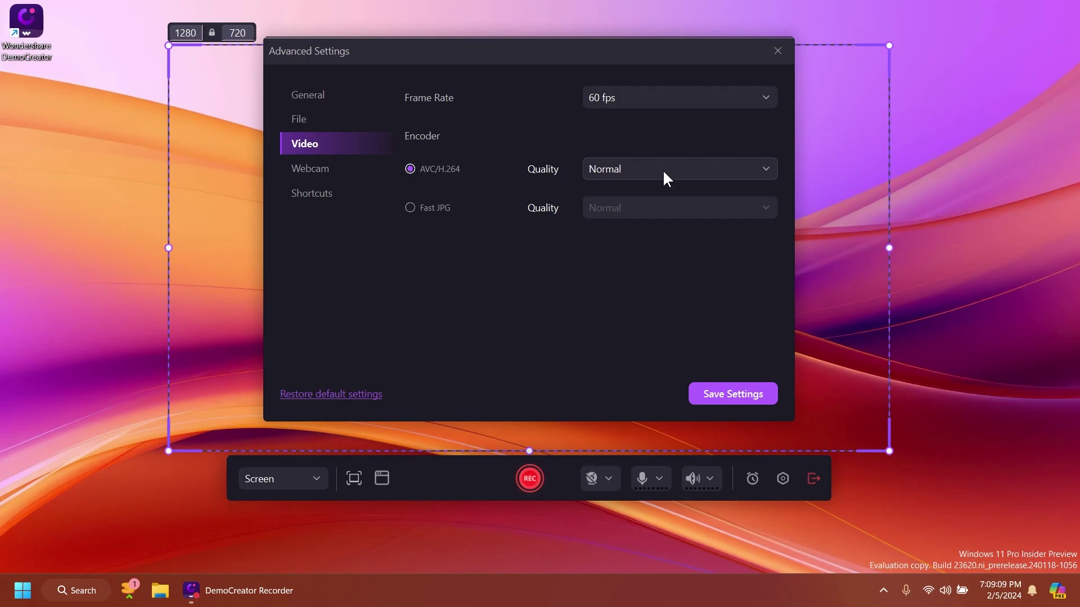
click(643, 168)
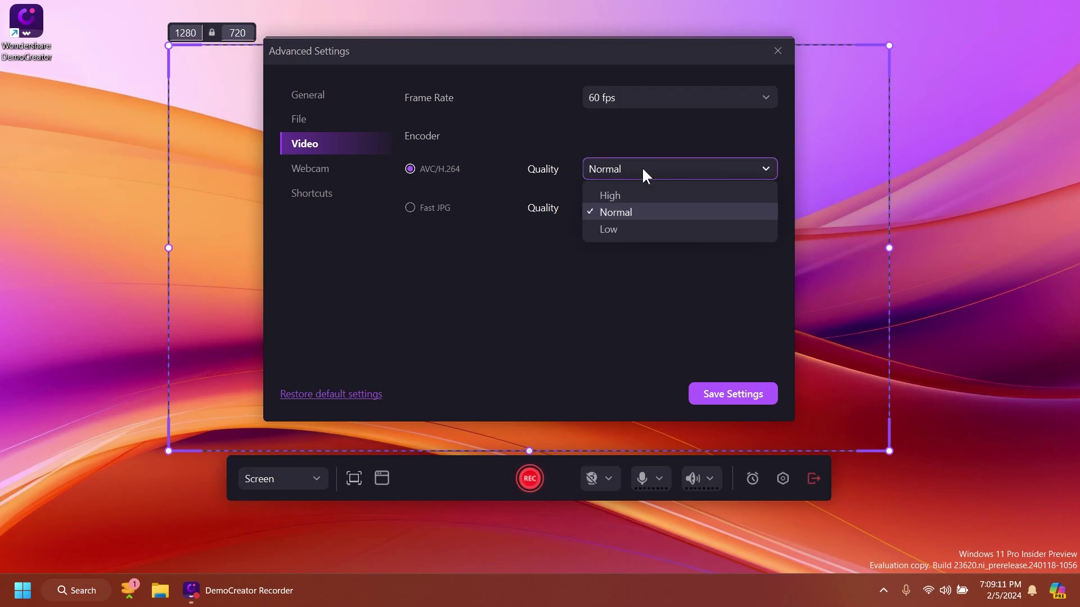
click(610, 195)
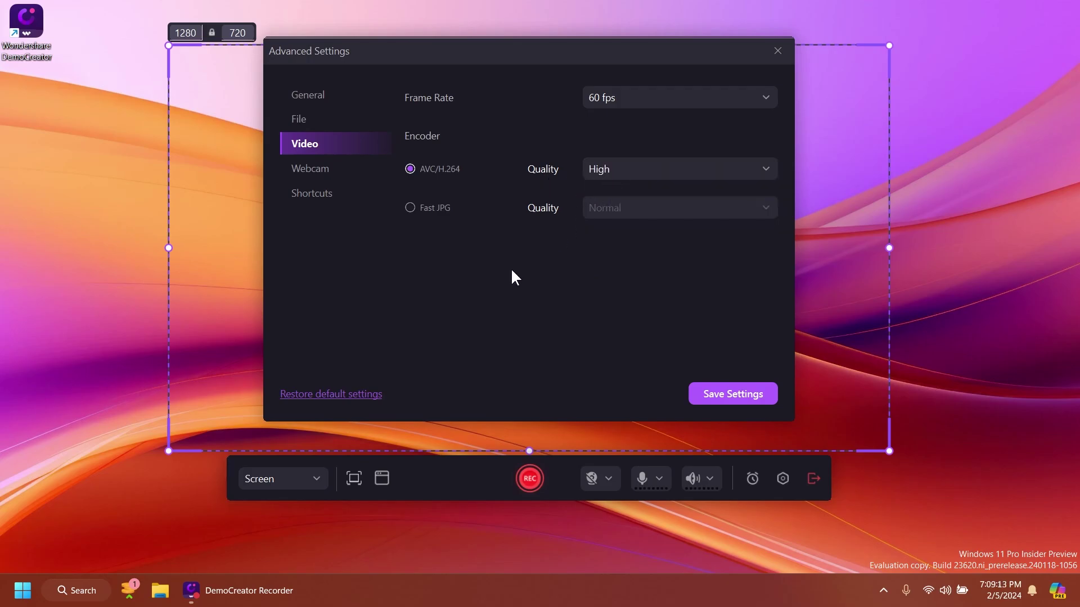
- Keep the webcam set to None, review shortcuts, and save the settings
click(339, 168)
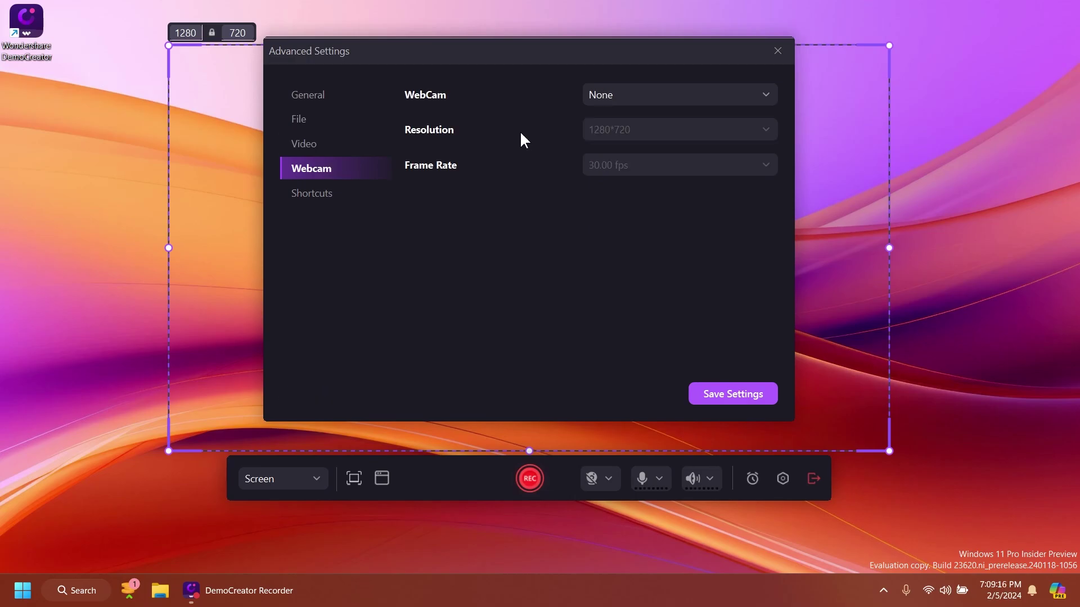
click(670, 95)
click(574, 127)
click(325, 194)
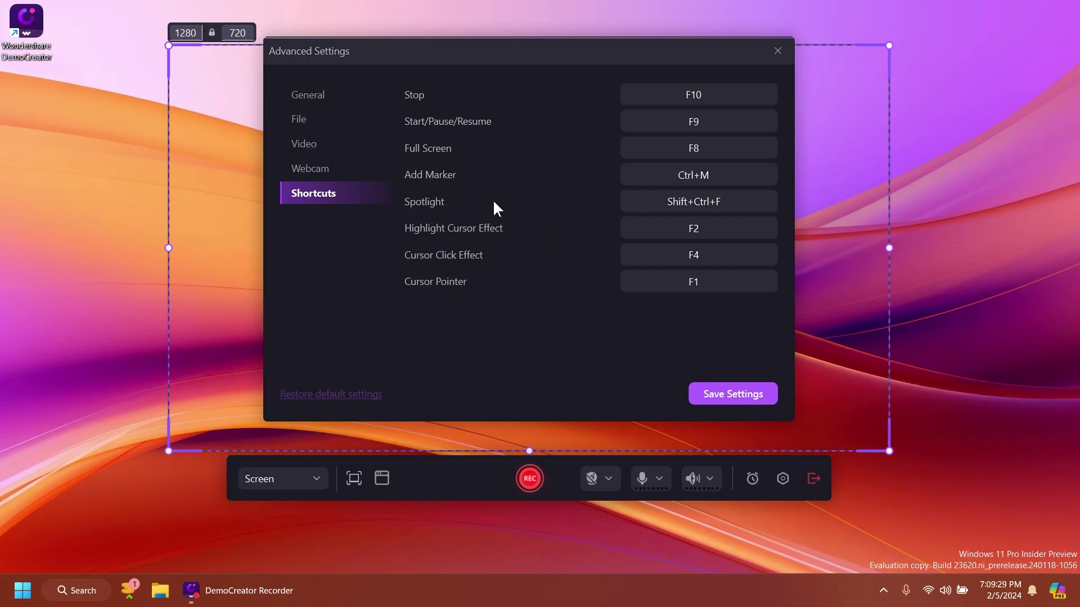
click(731, 393)
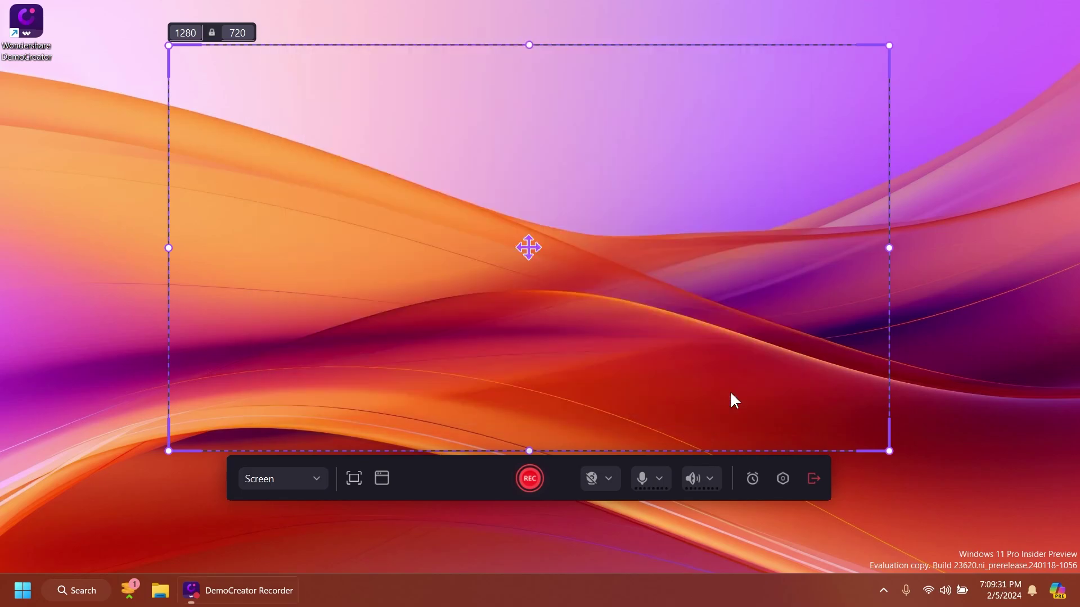
- Start recording and draw a red freehand pen stroke on the screen
click(530, 479)
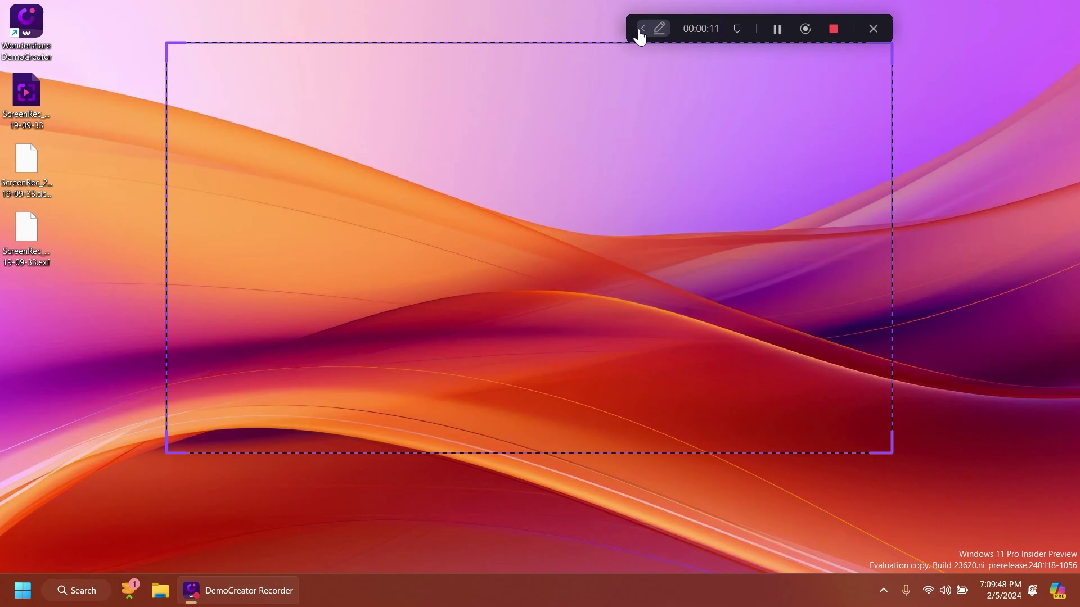
click(641, 29)
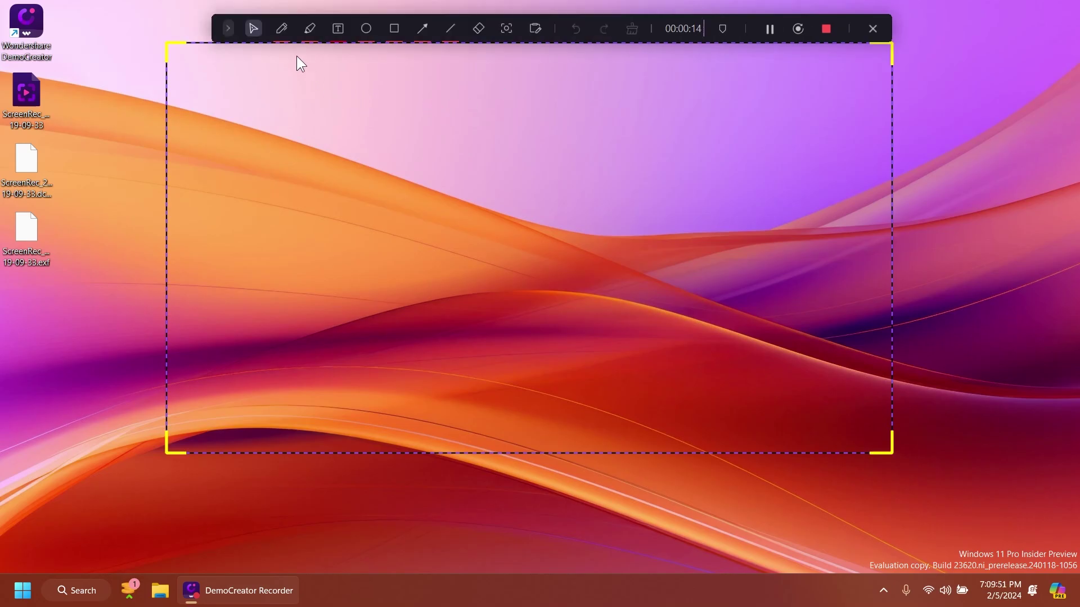
click(281, 30)
mouse_move(377, 177)
mouse_down()
mouse_move(357, 233)
mouse_move(466, 161)
mouse_move(402, 259)
mouse_move(441, 280)
mouse_move(561, 187)
mouse_move(508, 299)
mouse_move(514, 191)
mouse_move(547, 213)
mouse_move(509, 209)
mouse_up()
- Switch the pen to the thickest 16px width and draw a thick red scribble
click(281, 31)
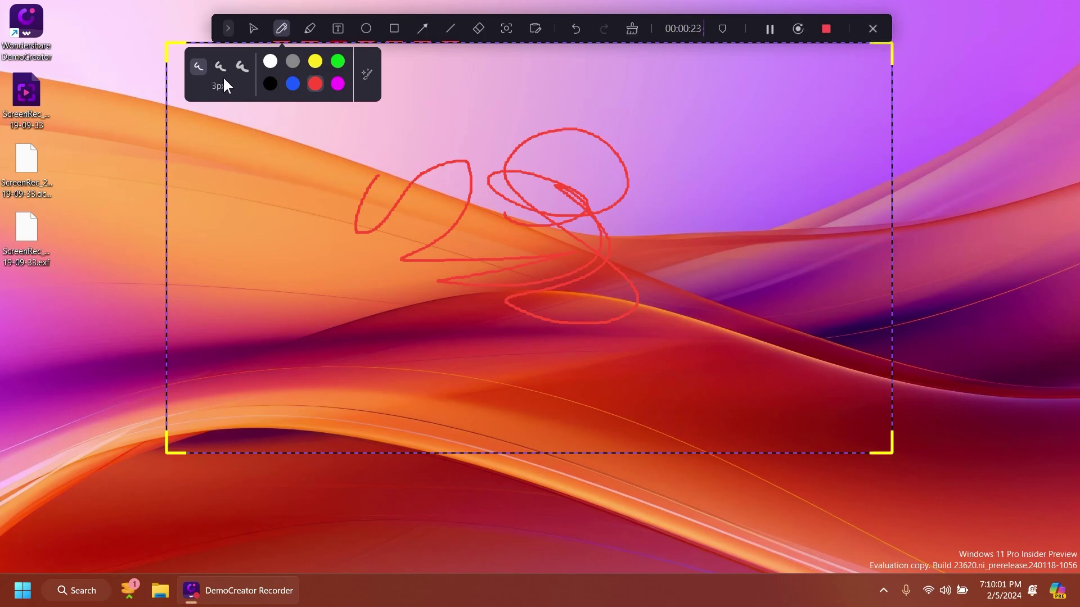
click(242, 68)
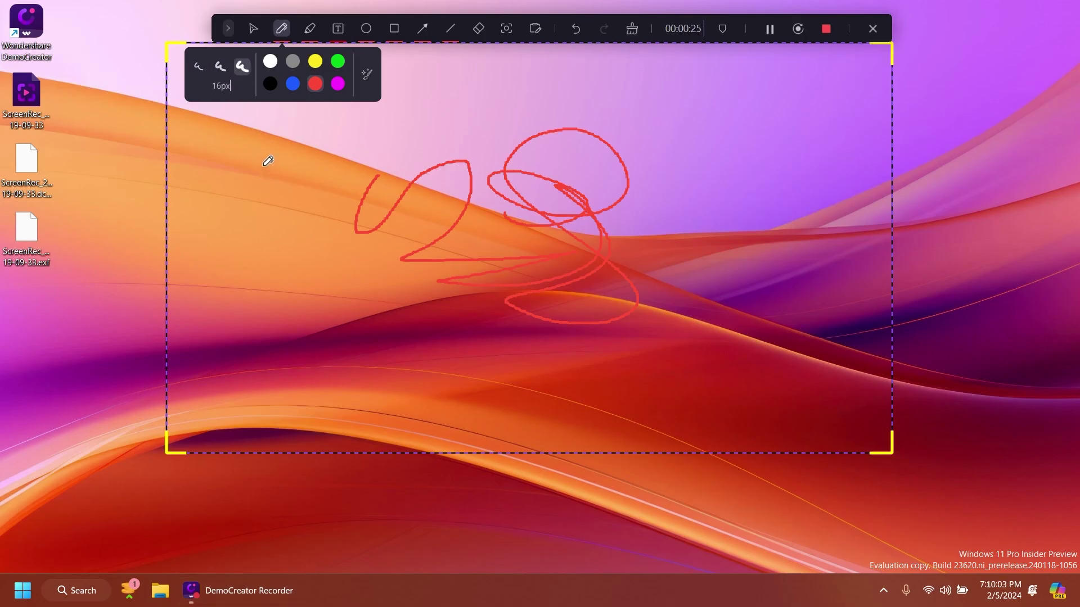
mouse_move(268, 161)
mouse_down()
mouse_move(301, 186)
mouse_move(332, 146)
mouse_up()
- Draw a yellow highlight stroke across the screen
click(309, 28)
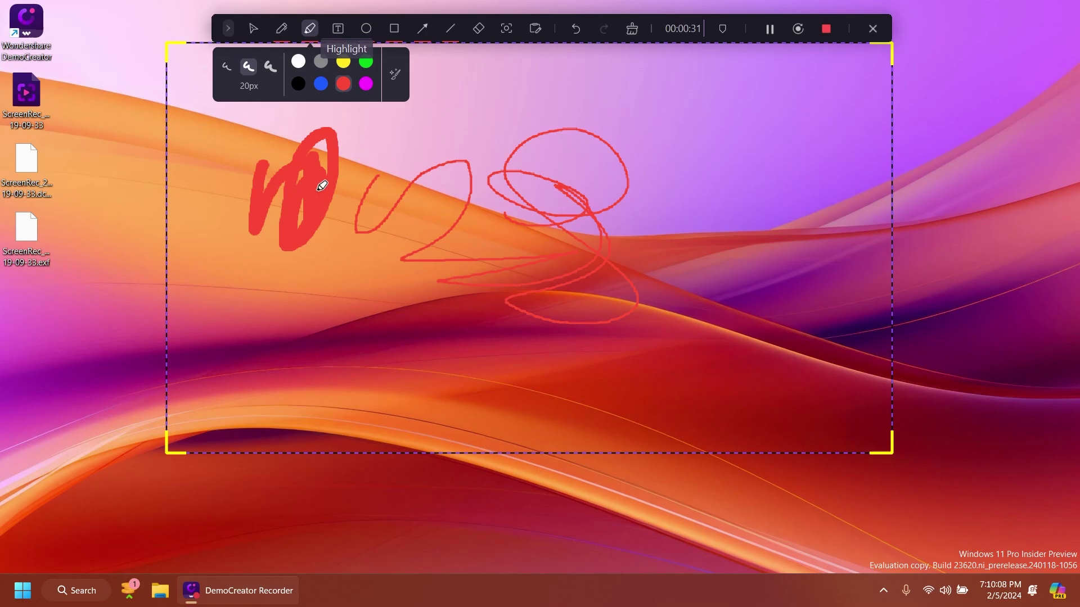
click(343, 62)
mouse_move(309, 283)
mouse_down()
mouse_move(445, 281)
mouse_move(315, 284)
mouse_move(427, 284)
mouse_move(330, 286)
mouse_move(358, 288)
mouse_up()
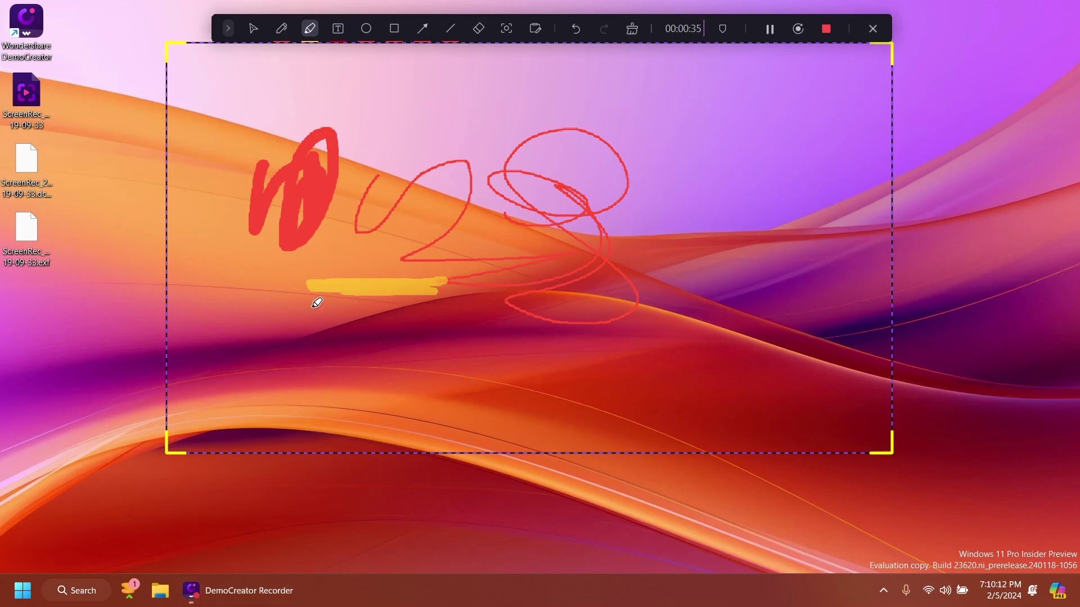
- Launch Windows Settings via Start search and clear all existing drawings
key(super)
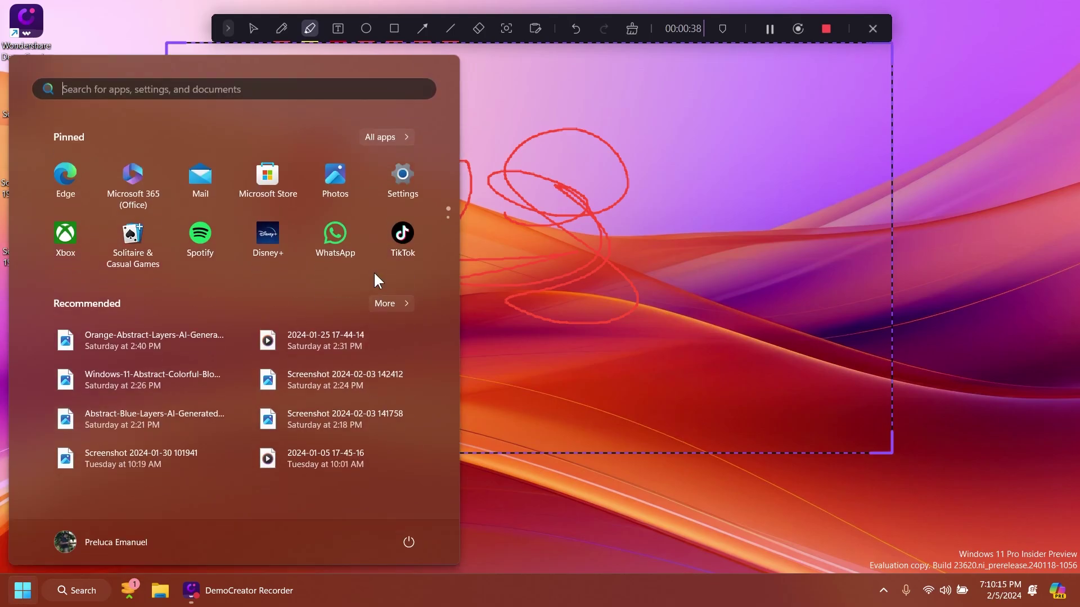
text(settings)
key(Return)
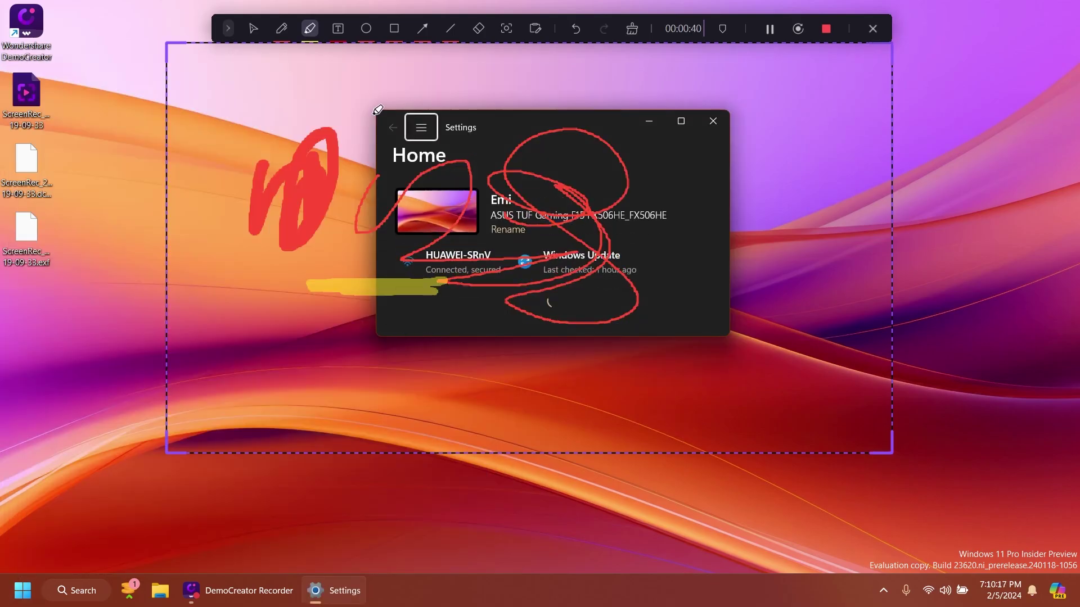
click(253, 28)
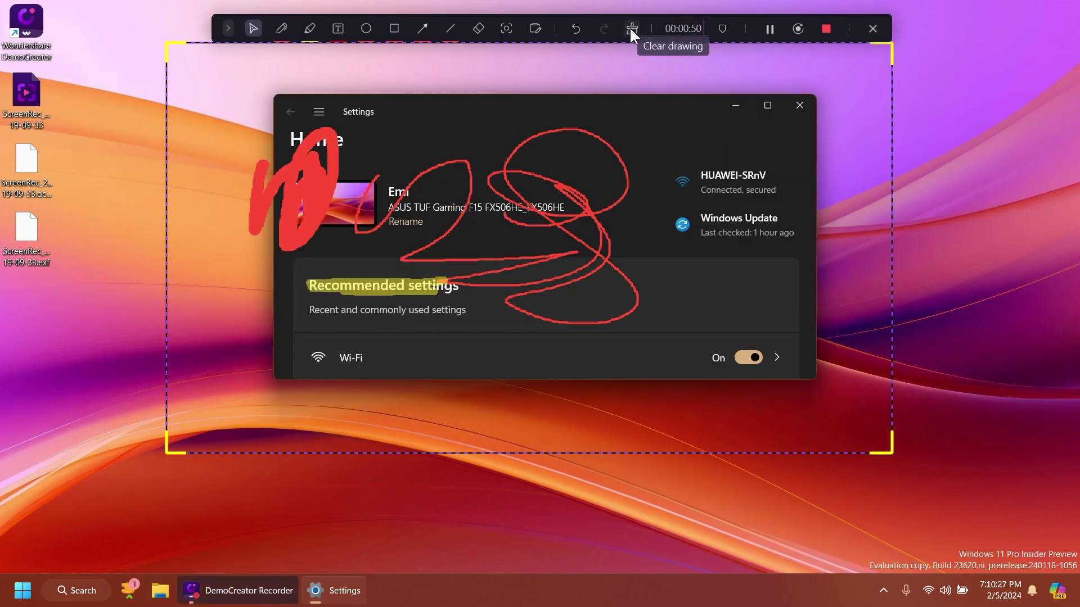
click(631, 29)
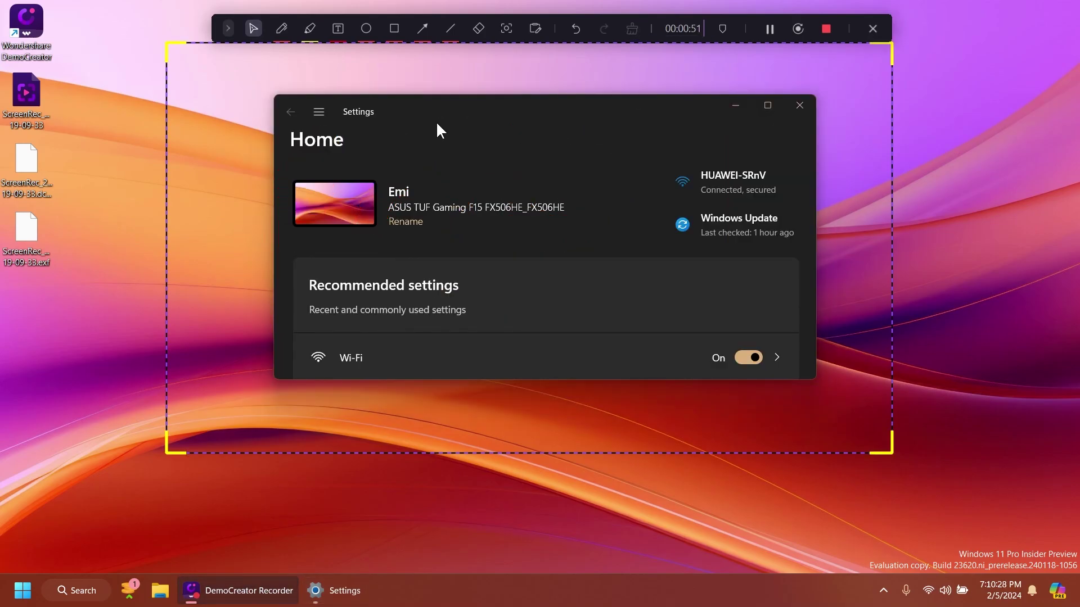
- Highlight 'Recommended settings' in yellow and add orange text 'asdasdasdasd' beside Home
click(309, 29)
click(347, 61)
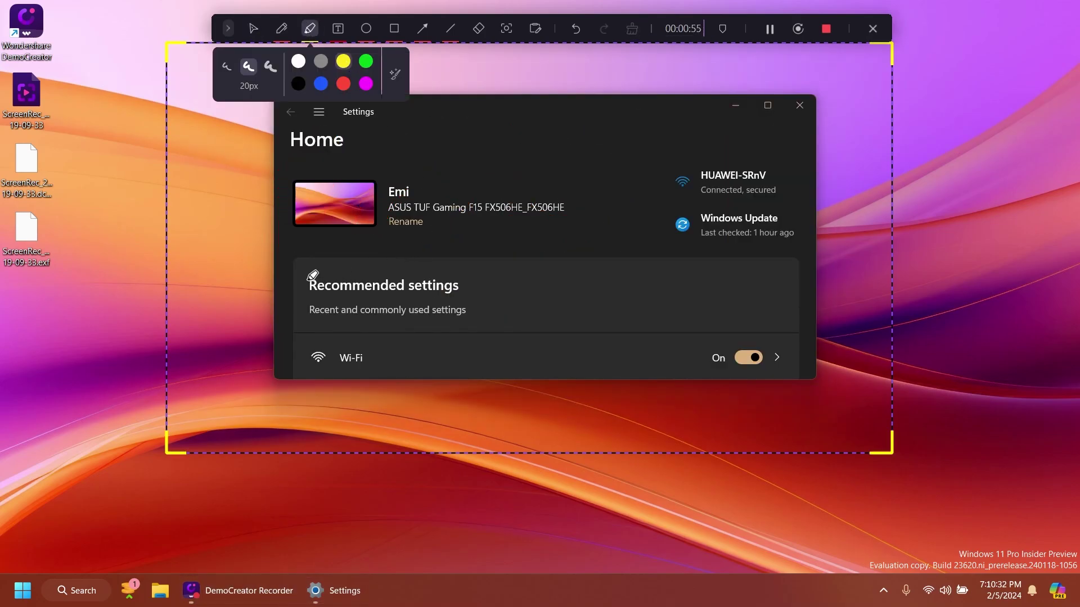
drag(307, 285, 460, 285)
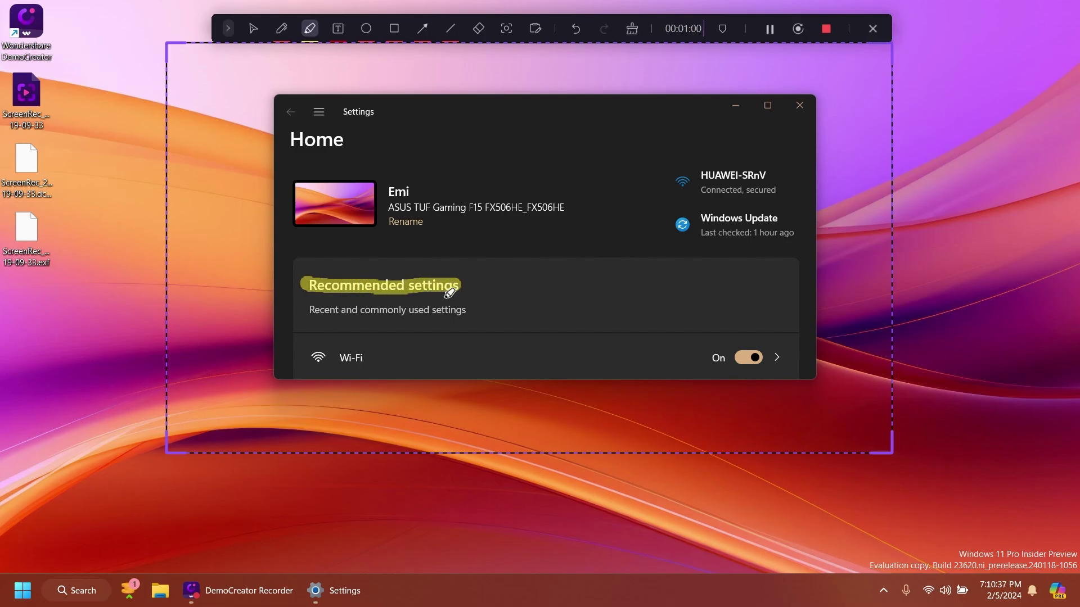
click(338, 30)
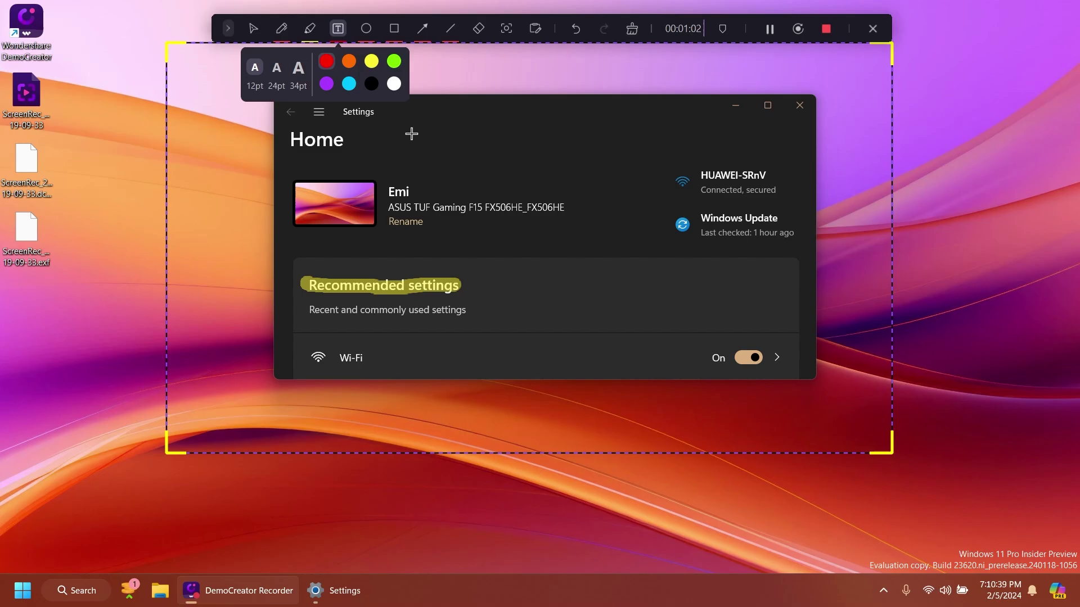
click(348, 61)
click(447, 136)
text(asdasdasdasd)
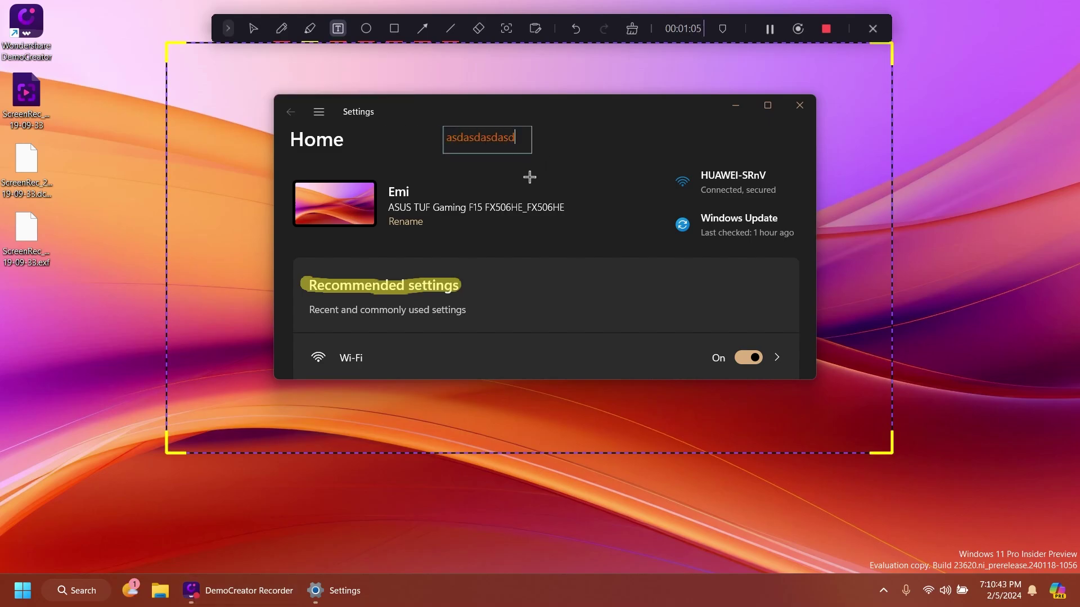
- Draw a blue arrow at Windows Update and a red line toward the Wi-Fi name
click(366, 28)
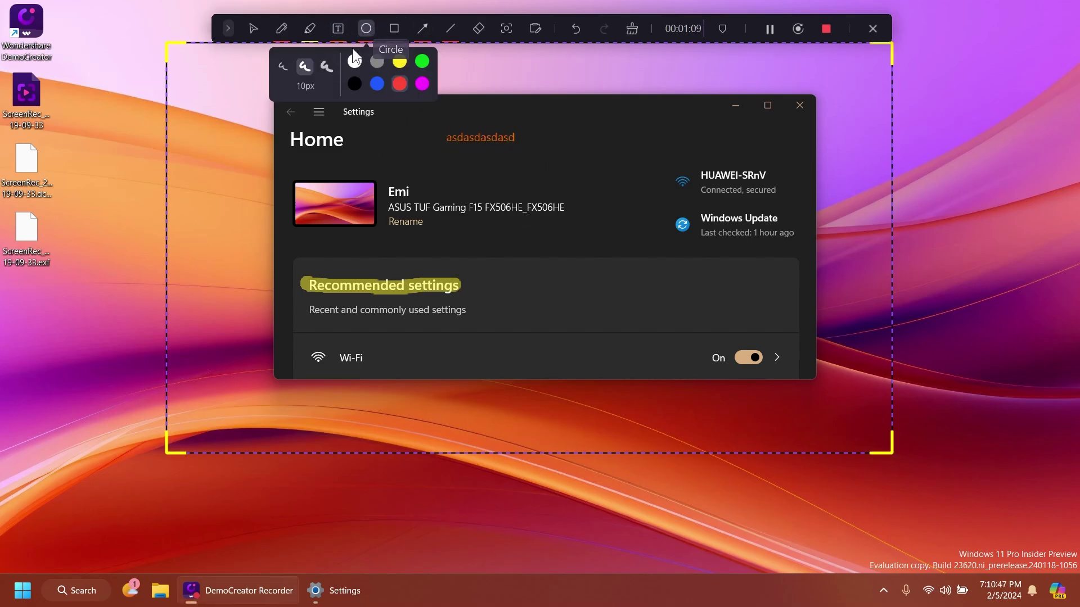
click(394, 29)
click(420, 30)
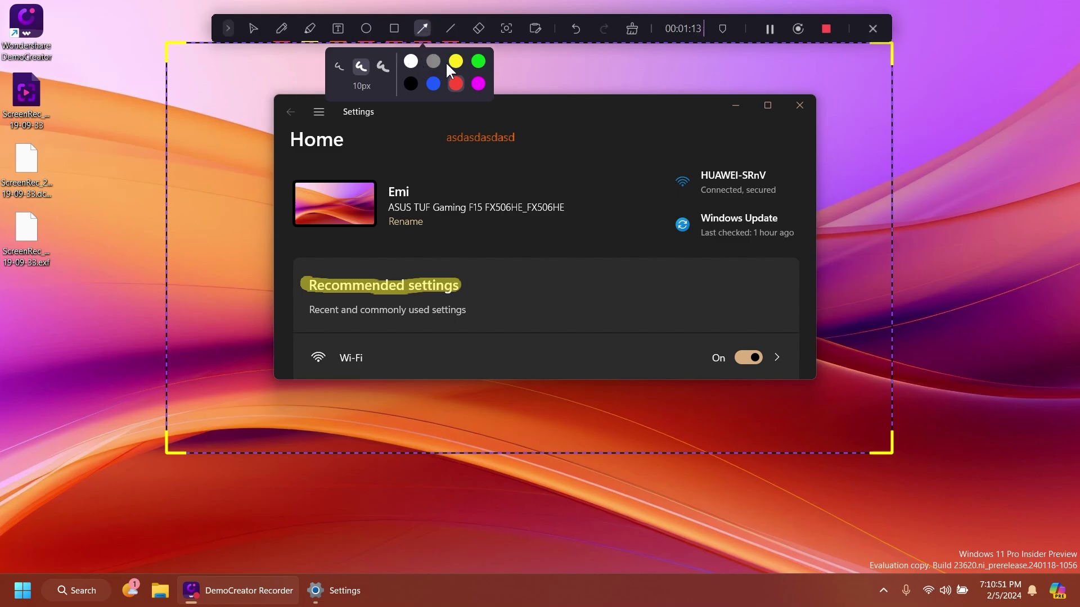
drag(593, 318, 699, 254)
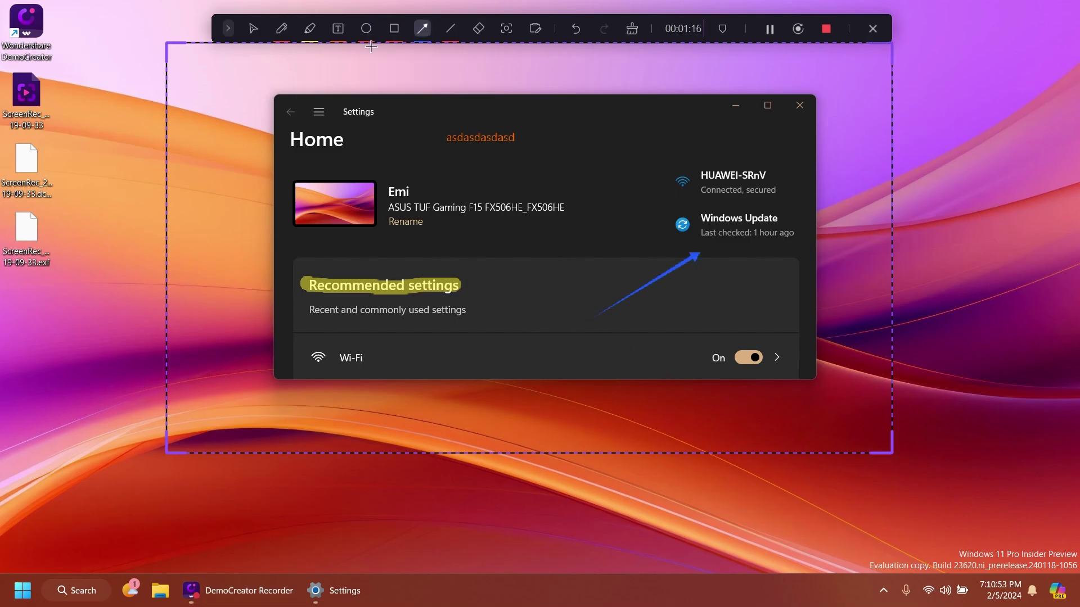
click(451, 28)
drag(470, 168, 667, 176)
- Erase the highlight, arrow, line and text, then take a screenshot of the capture area
click(479, 28)
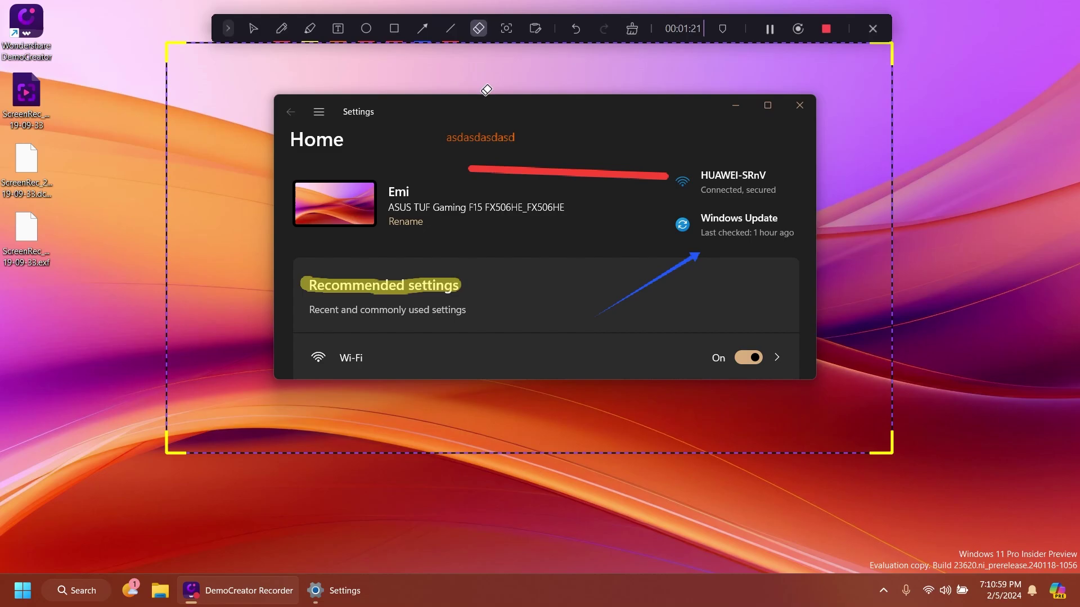
click(357, 281)
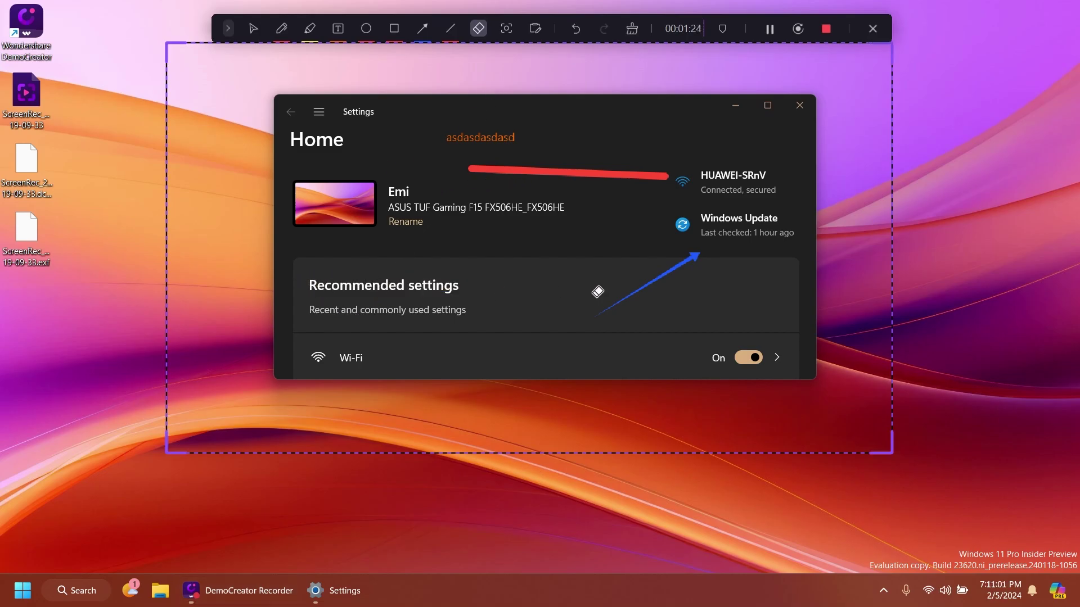
click(655, 278)
click(596, 179)
click(487, 137)
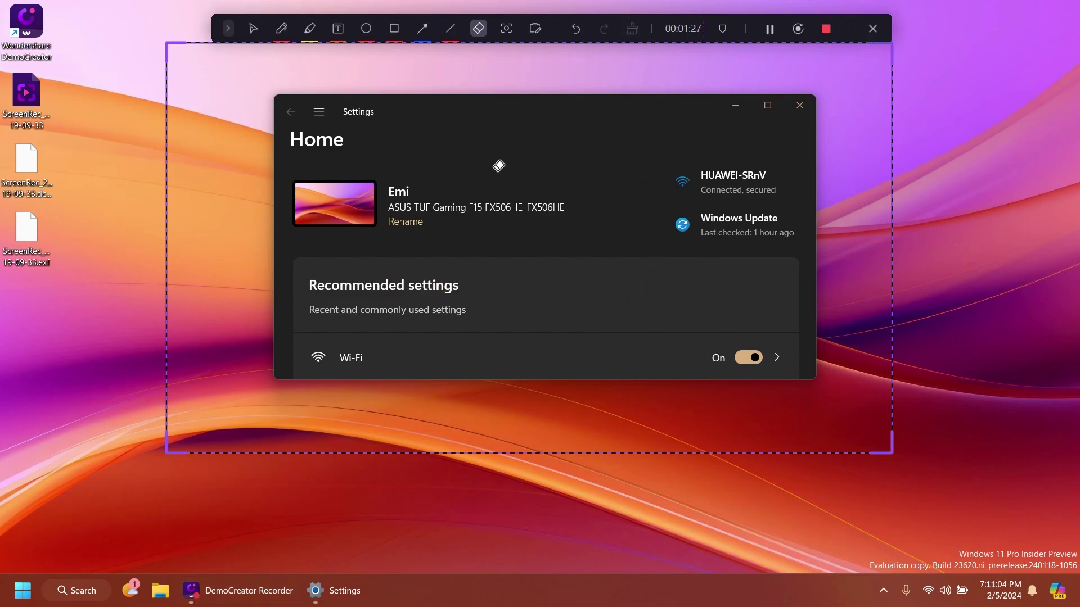
click(502, 32)
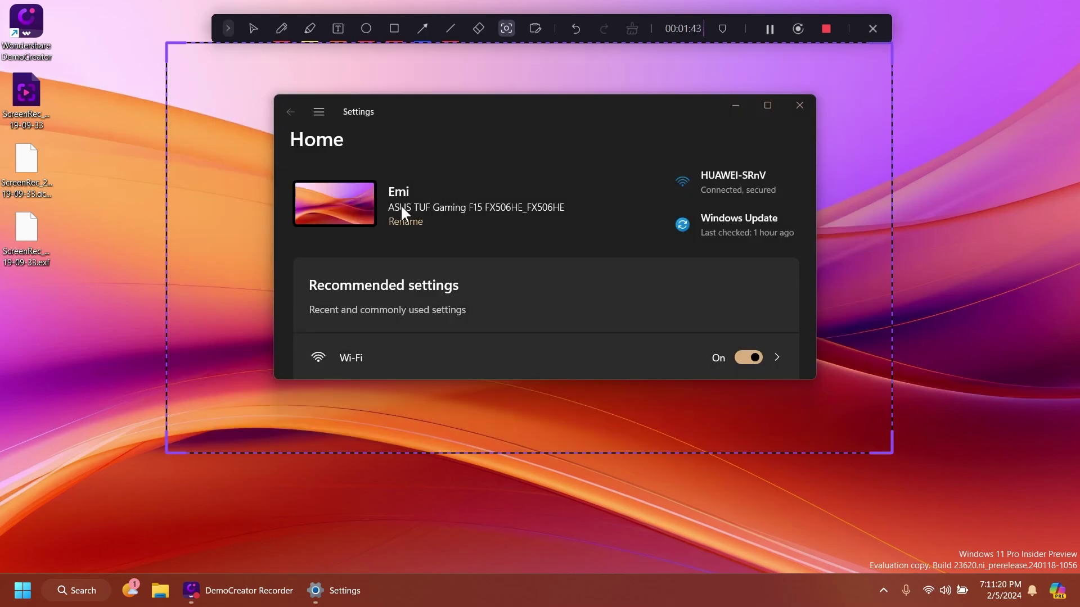
- Open the whiteboard and sketch red letters on it
click(534, 27)
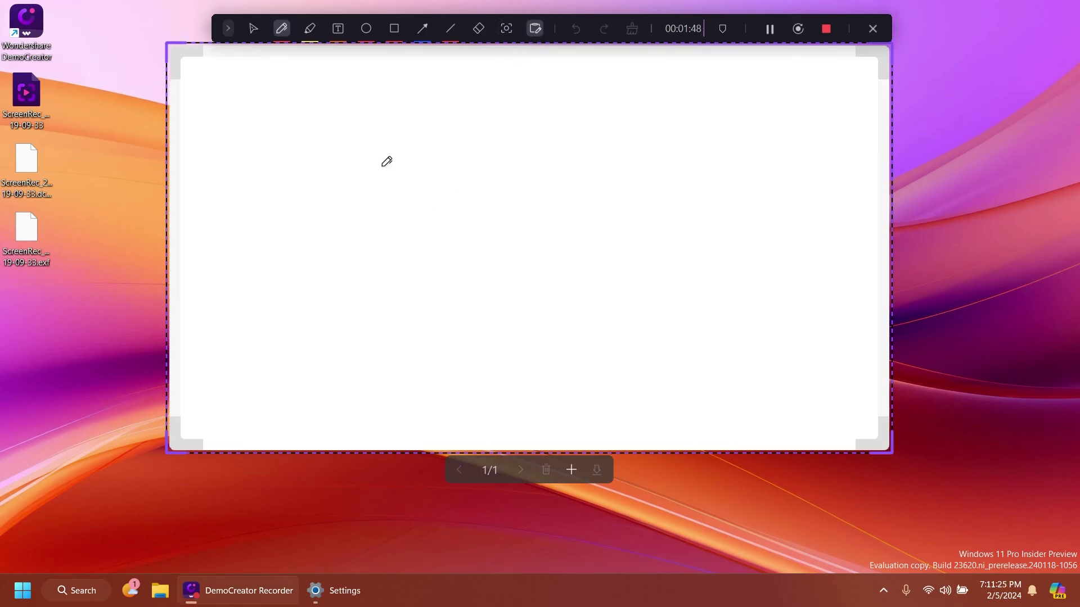
drag(321, 135, 322, 225)
drag(322, 135, 316, 177)
drag(391, 163, 454, 212)
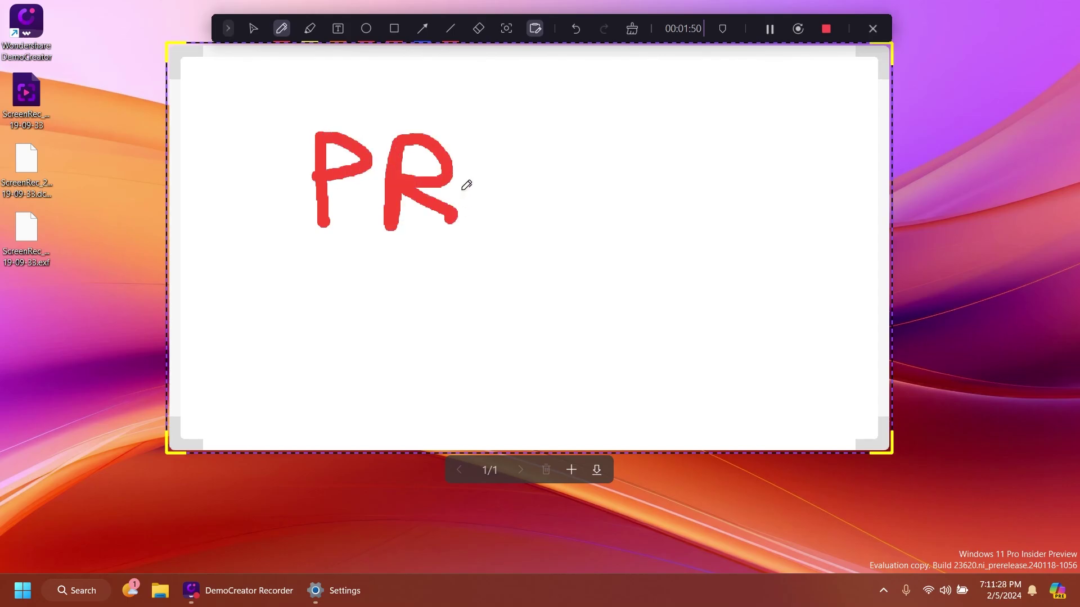
mouse_move(464, 150)
mouse_down()
mouse_move(489, 243)
mouse_move(526, 257)
mouse_up()
- Toggle the whiteboard off and on, return to Select, and stop recording
click(535, 28)
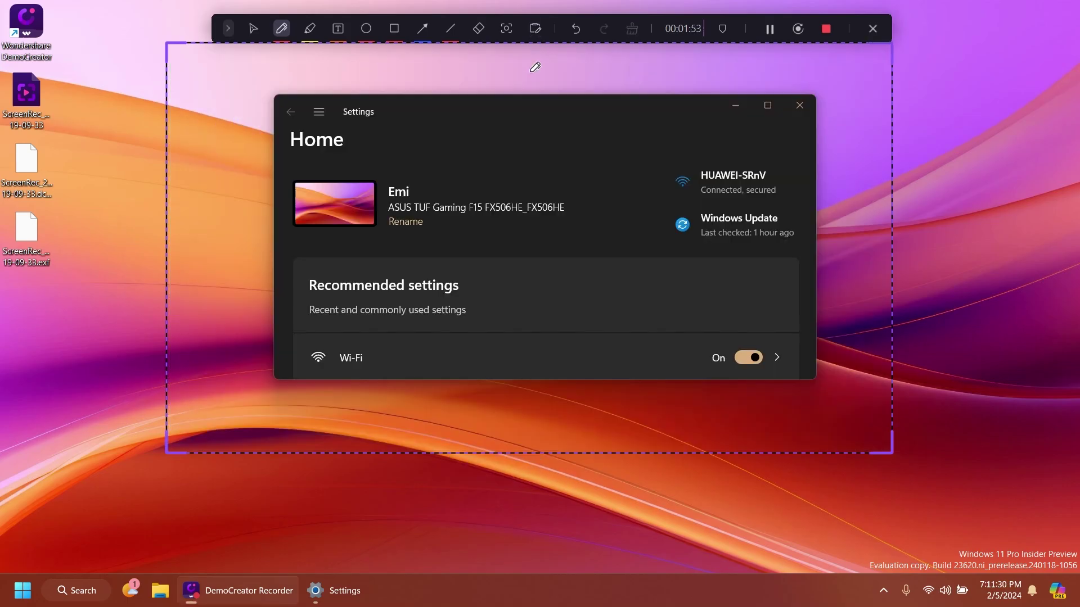
click(534, 28)
click(537, 29)
click(253, 28)
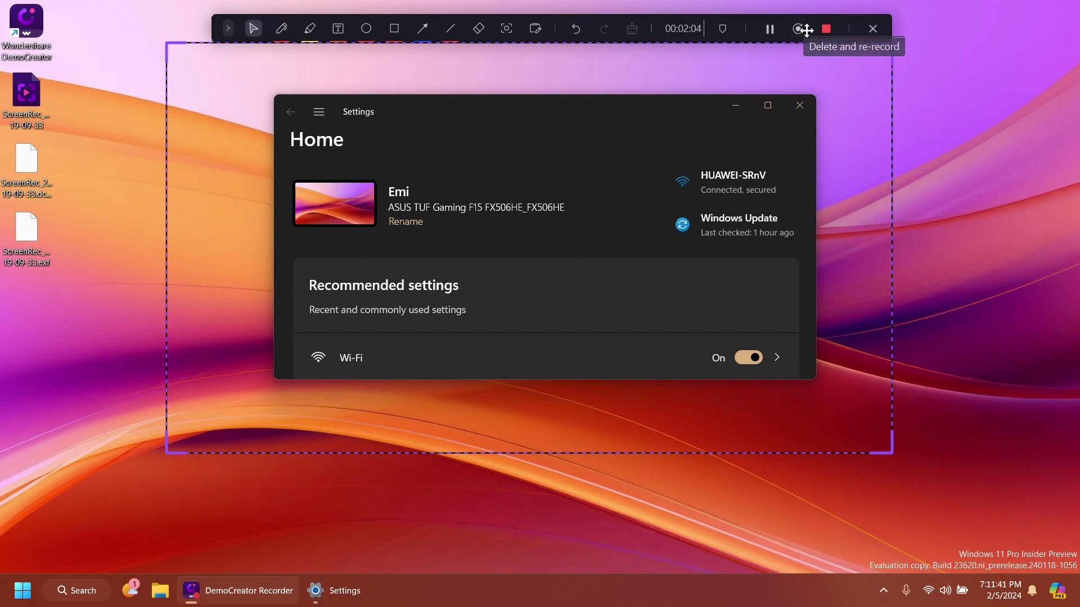
click(824, 33)
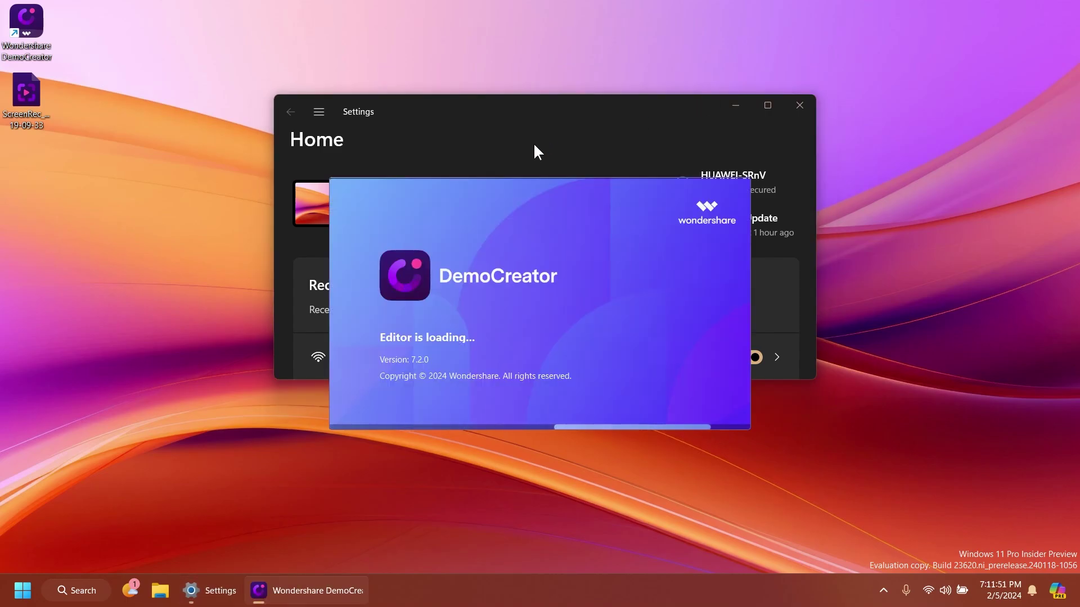
- Close the Windows Settings window
click(800, 106)
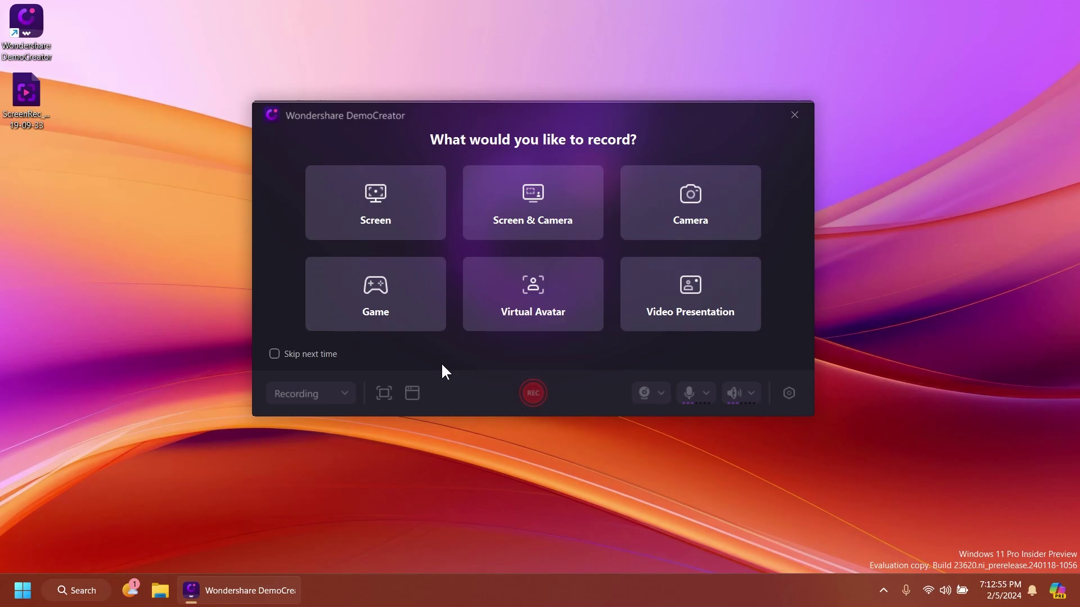
- Set up a Virtual Avatar recording with the blue-shirted cartoon avatar
click(523, 315)
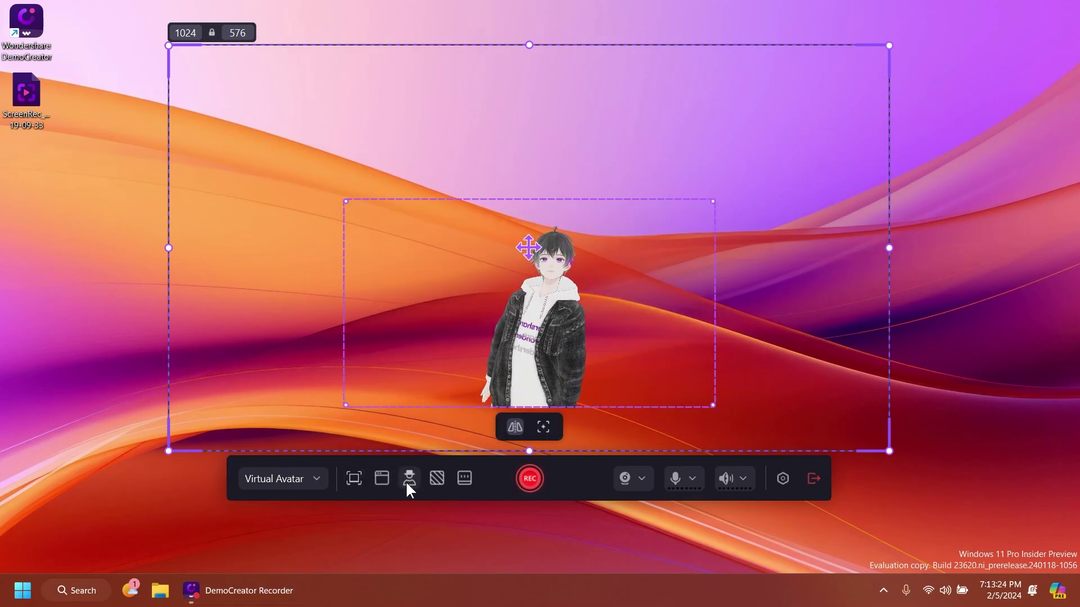
click(408, 478)
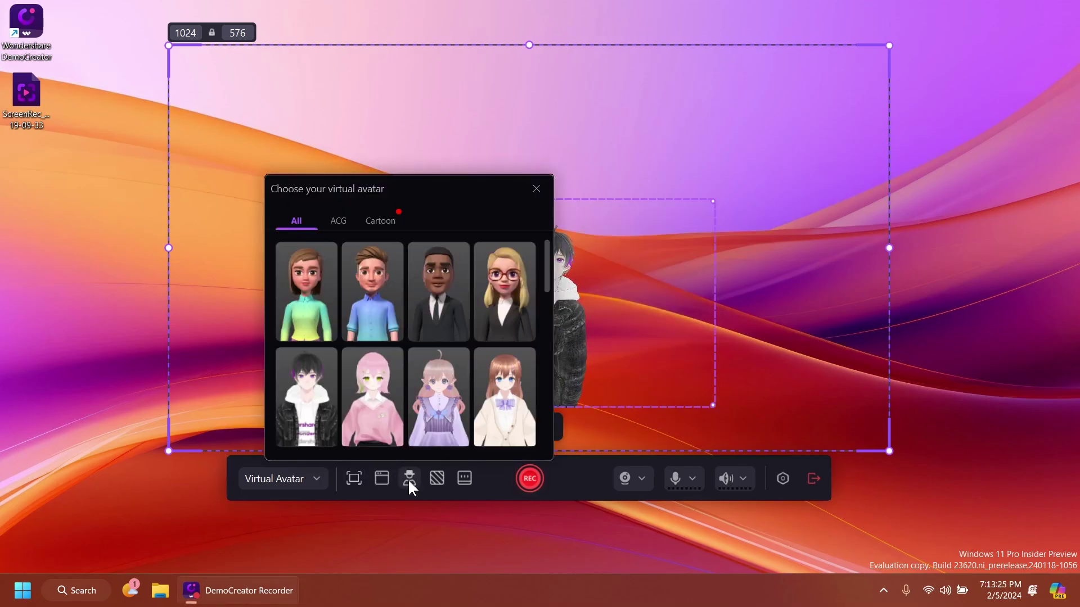
click(359, 311)
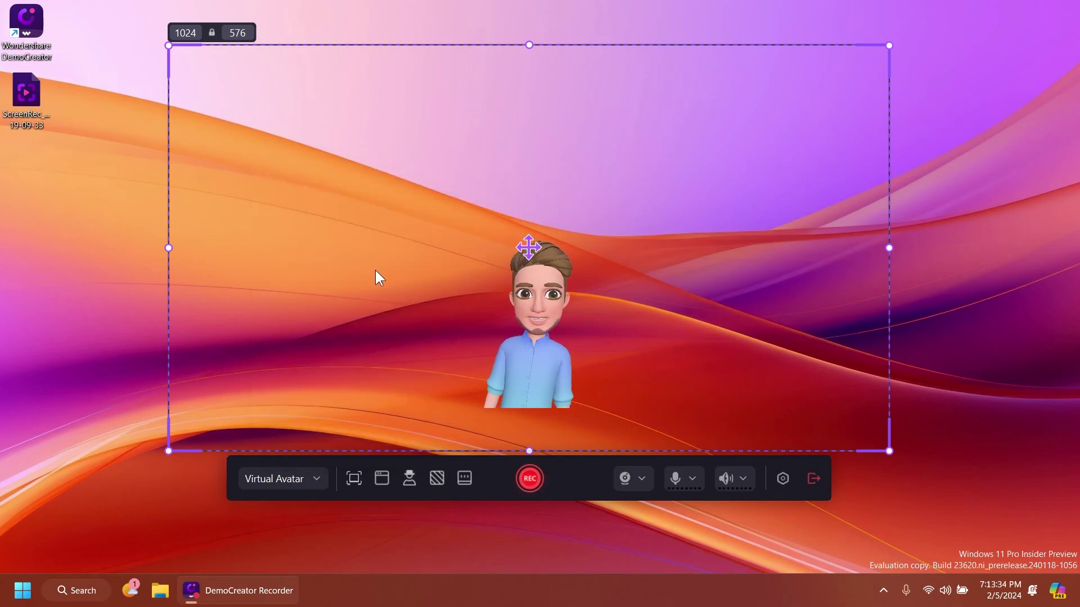
- Try Solid Black then Solid White backgrounds and move the avatar lower right
click(437, 477)
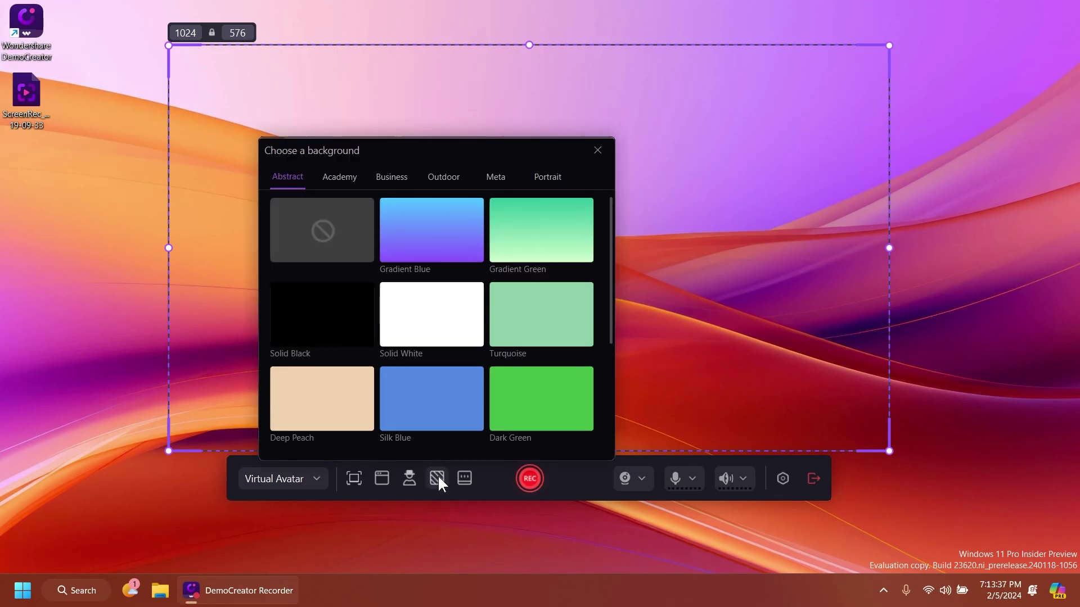
click(308, 325)
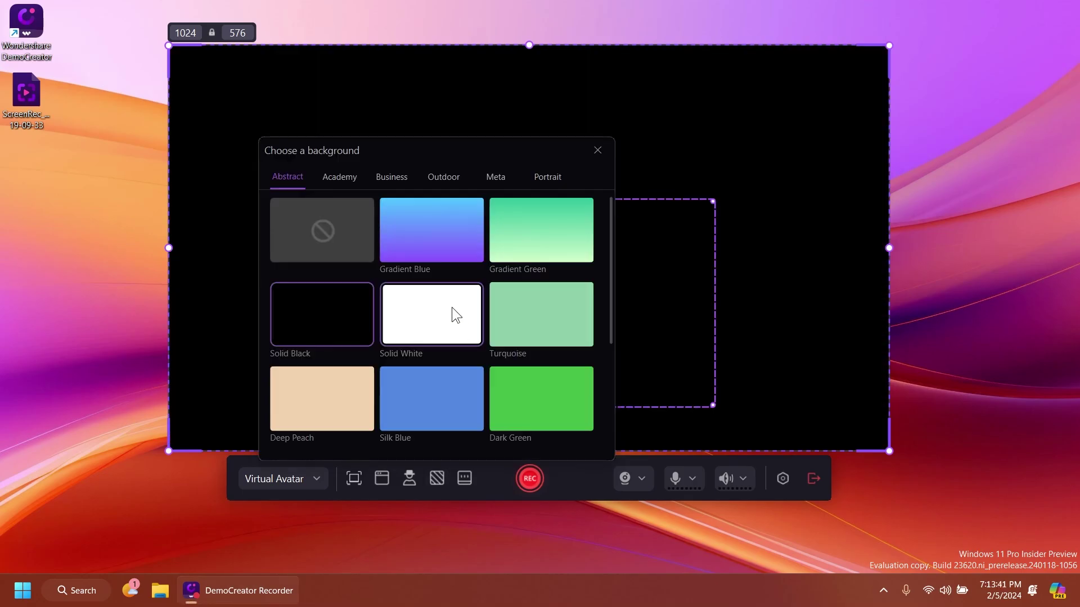
click(455, 315)
click(598, 150)
drag(555, 294, 799, 336)
- Open and close the Teleprompter, then start the avatar recording
click(463, 479)
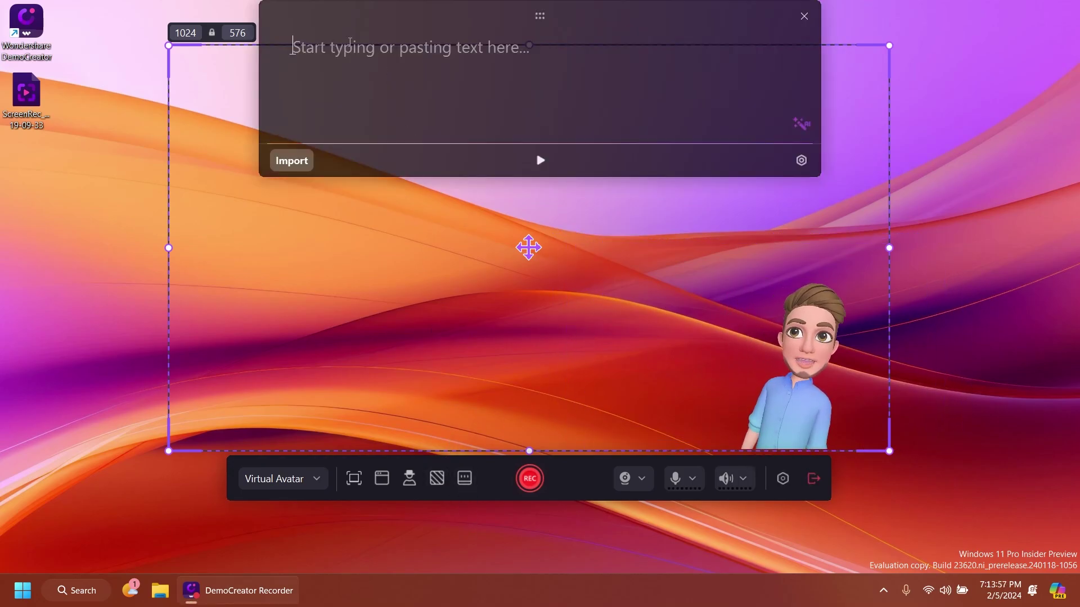
click(804, 17)
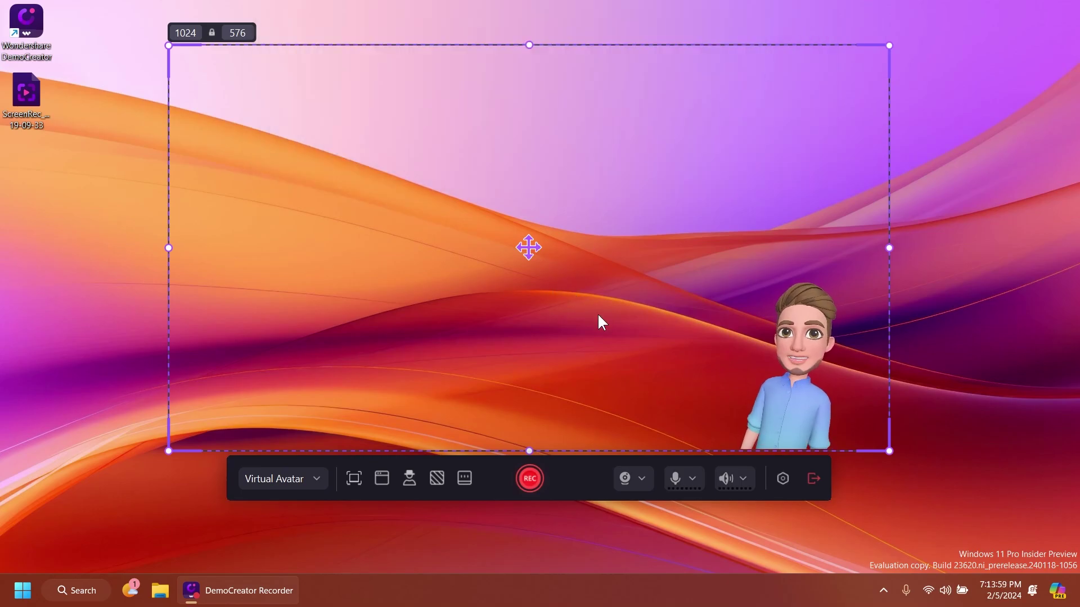
click(529, 479)
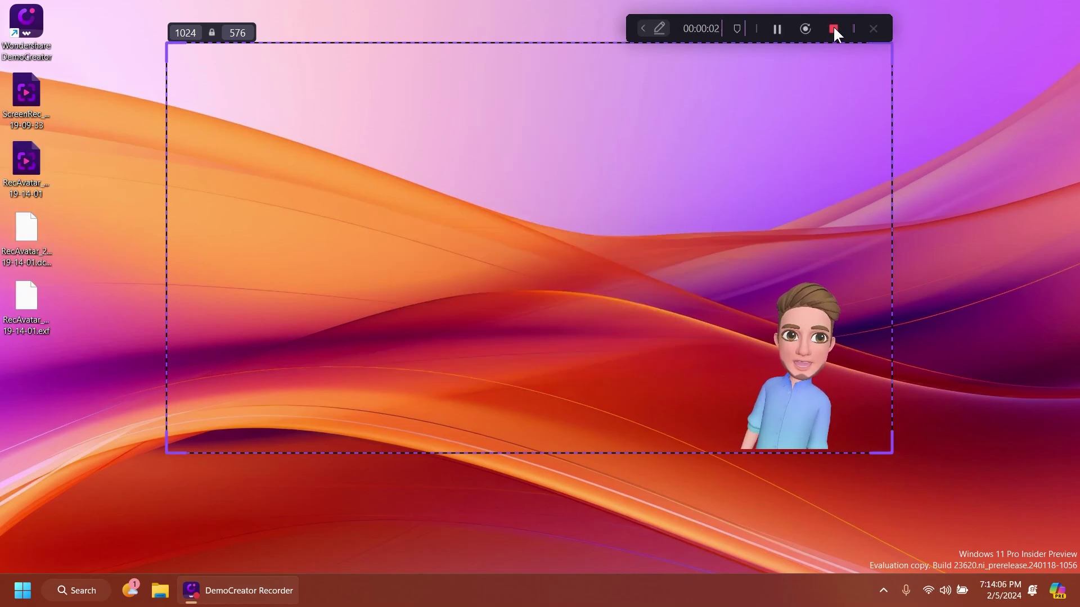
- Stop the 2-second avatar recording, play it in Preview Recording, and send it to Advanced Editing
click(834, 29)
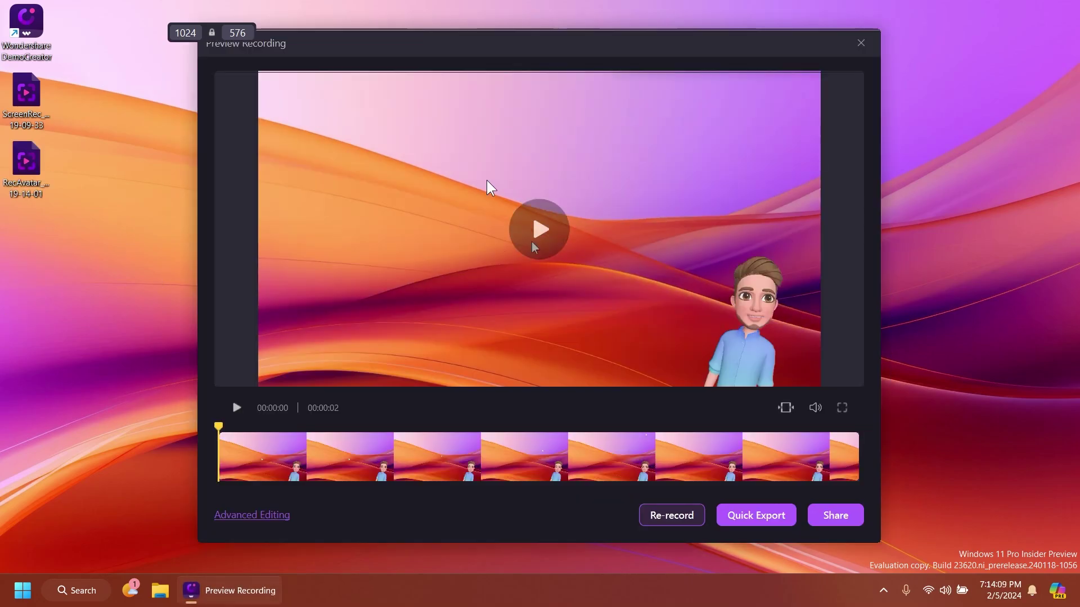
click(540, 236)
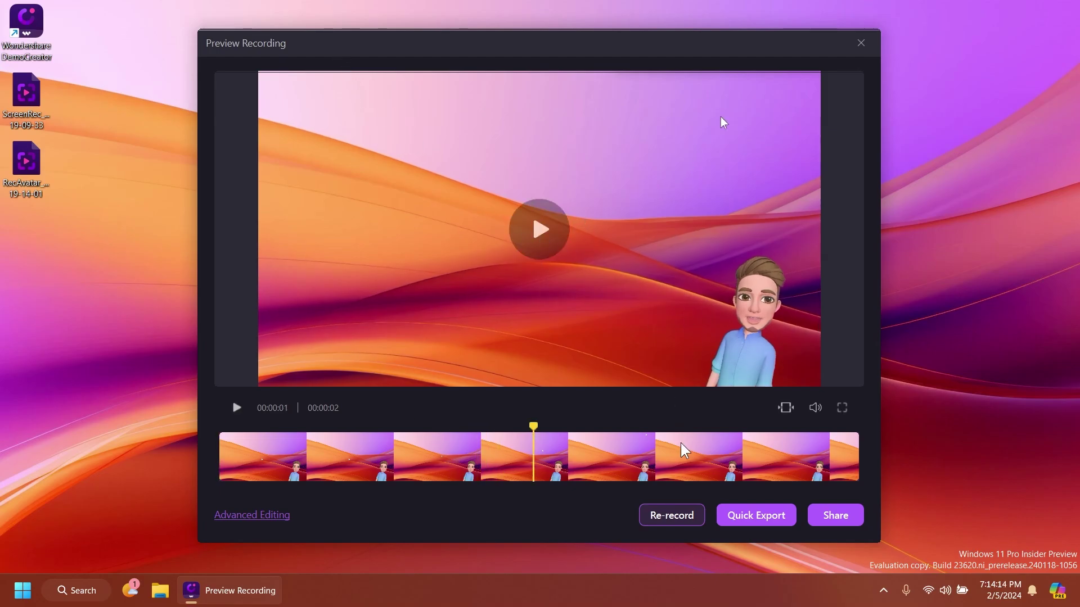
click(253, 518)
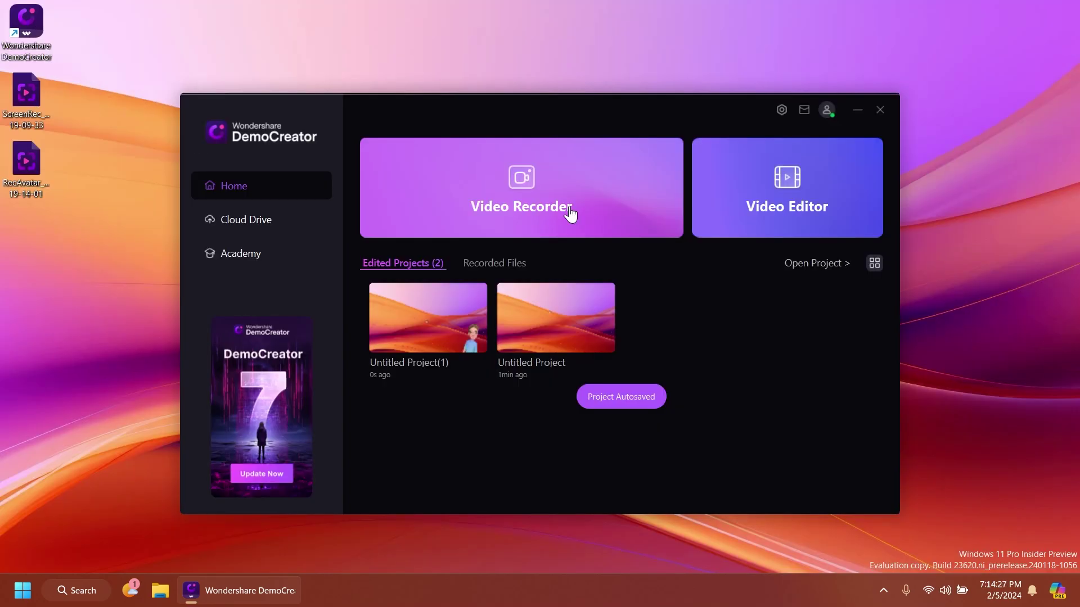
- Choose Video Presentation, launch Notepad, and share its 'query 23620' window on the canvas
click(570, 212)
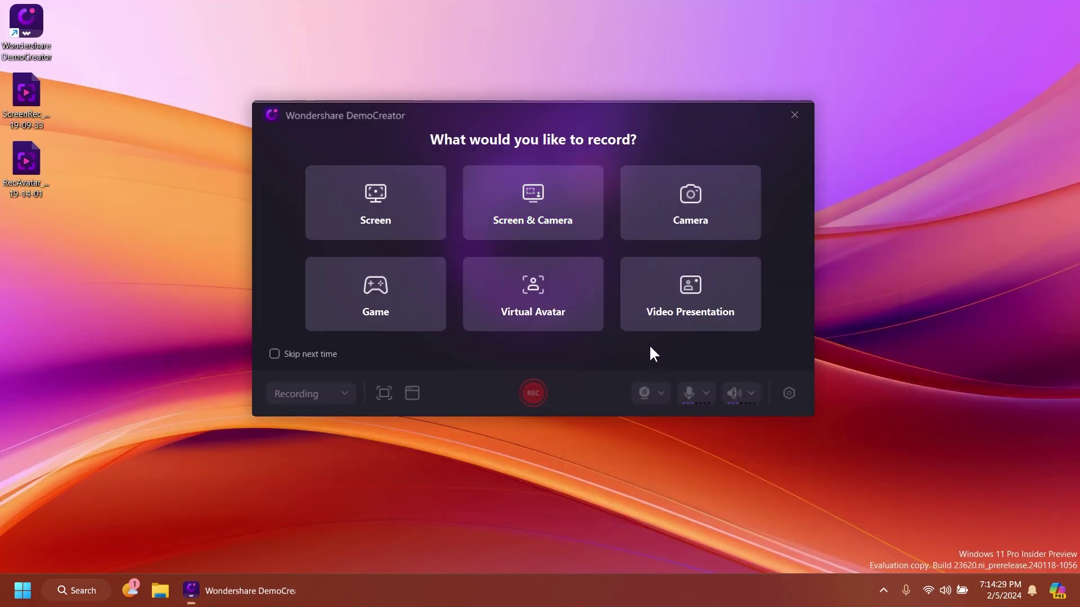
click(690, 309)
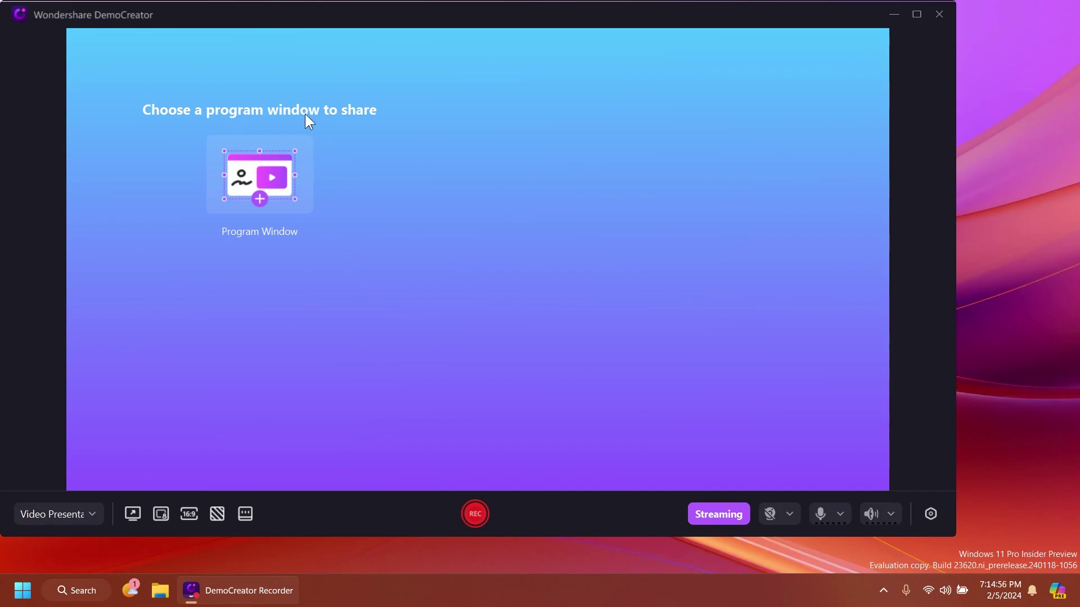
key(super)
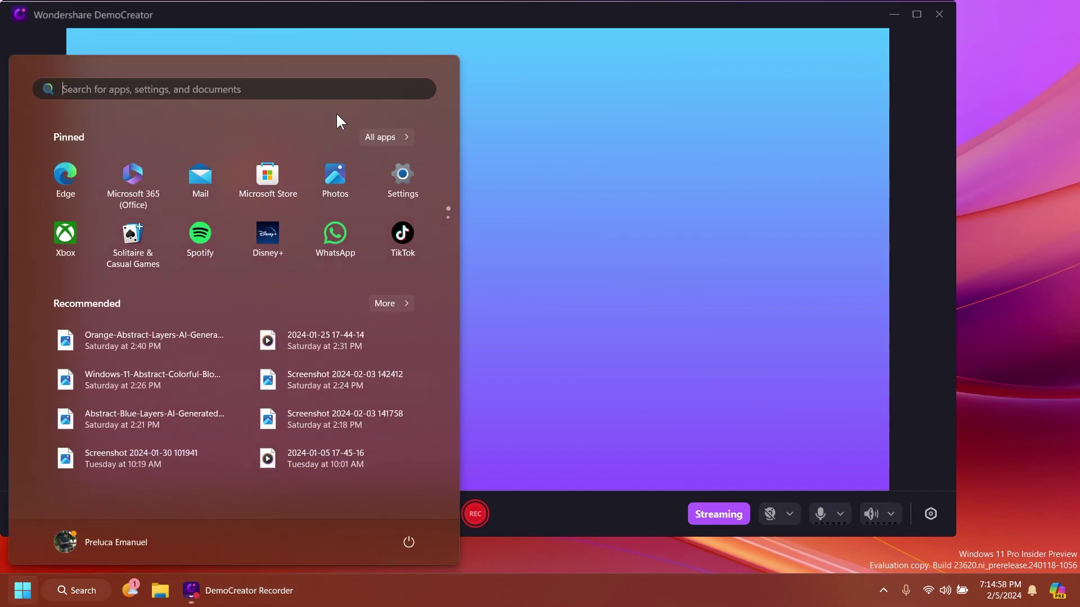
text(note)
key(Return)
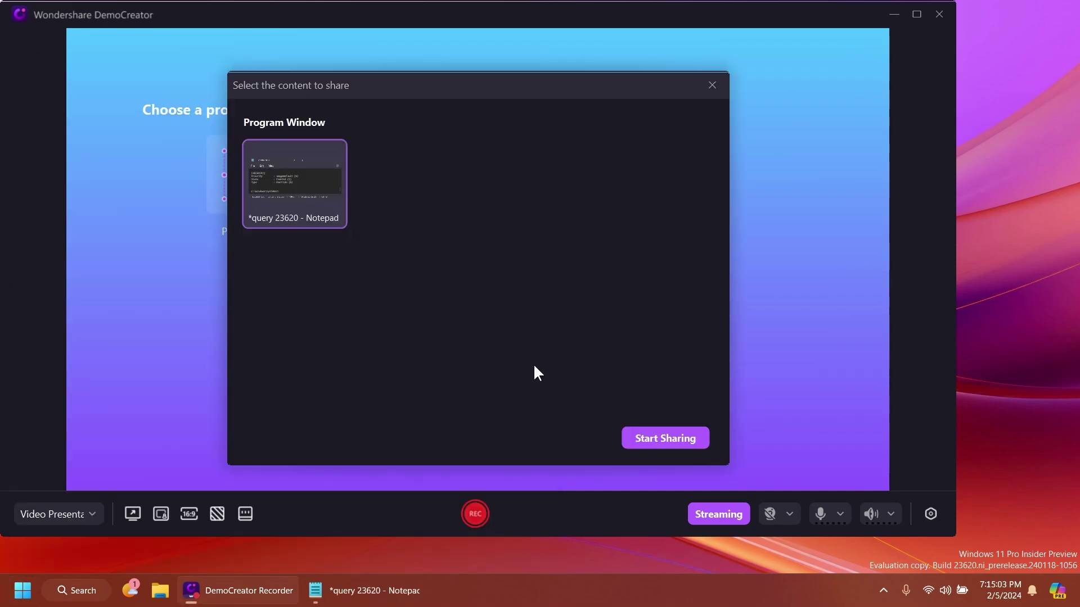
click(675, 439)
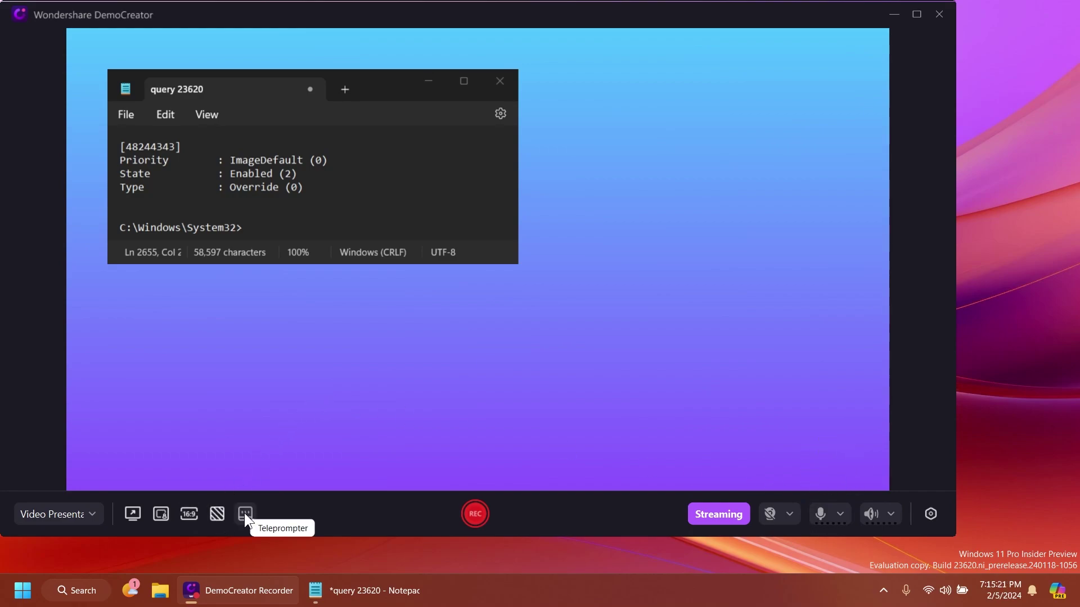
- Change the presentation canvas background to Gradient Green
click(217, 513)
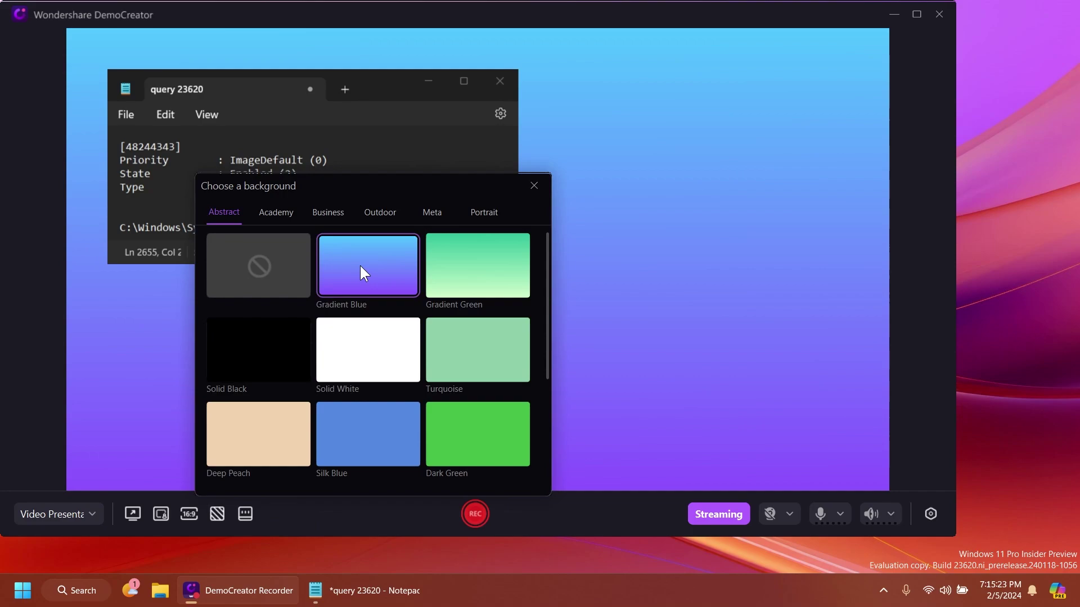
click(475, 281)
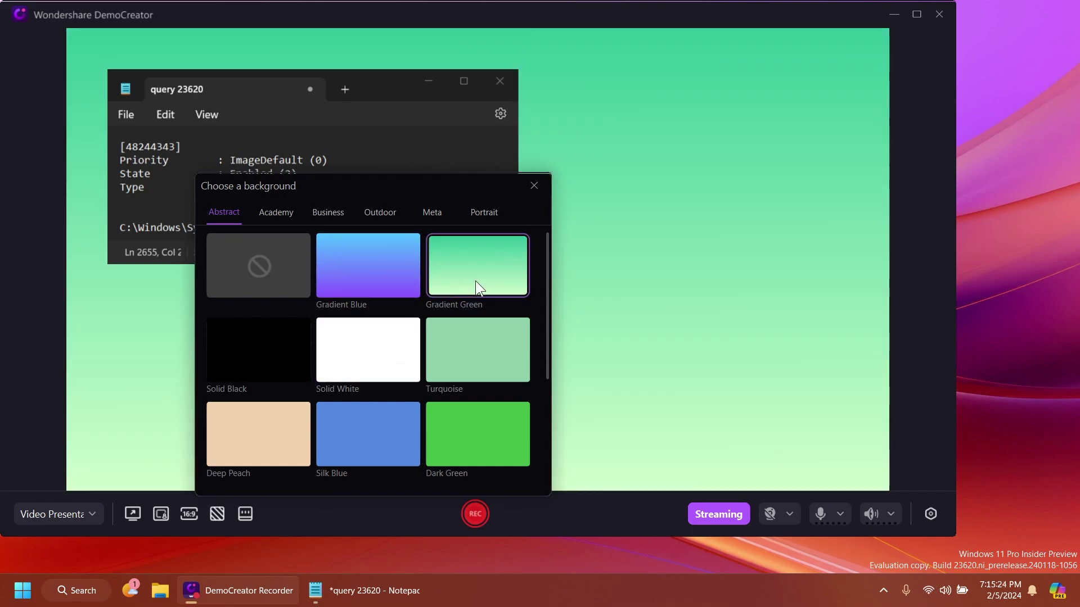
click(535, 185)
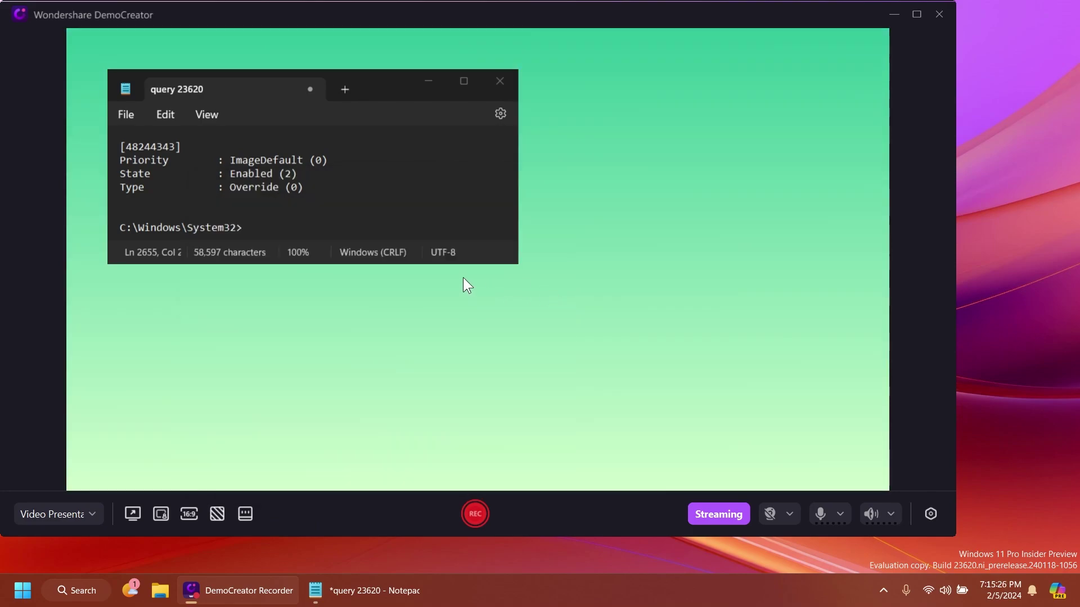
- Review the Advanced Settings tabs for files, video, webcam and shortcuts, then start recording
click(931, 517)
click(360, 181)
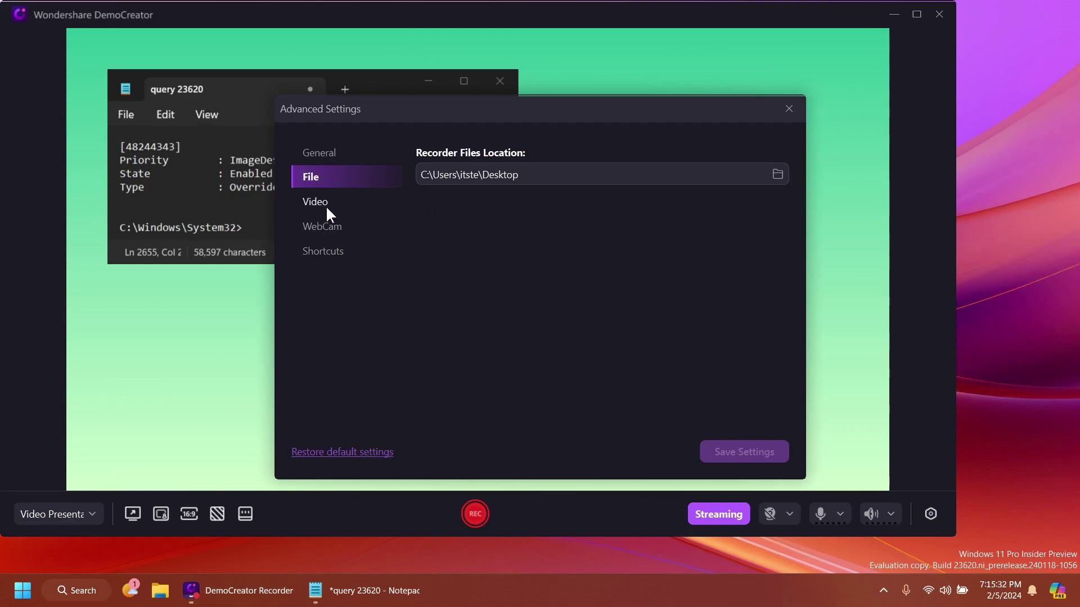
click(326, 204)
click(329, 227)
click(323, 254)
click(789, 108)
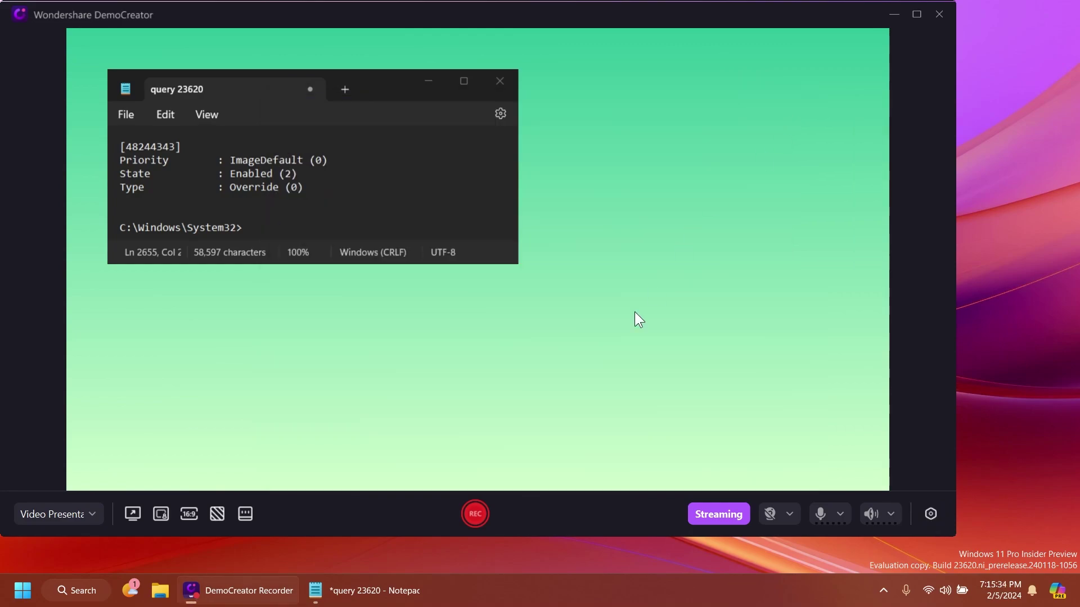
click(476, 514)
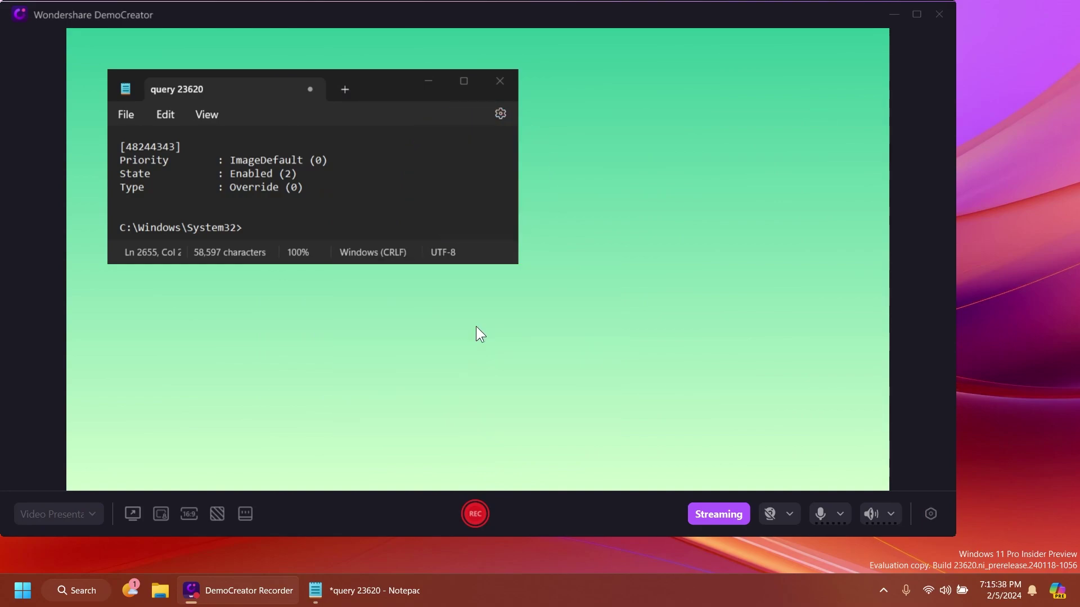
- Draw three red highlighter strokes below Notepad, stop the 12-second recording, and open it in Advanced Editing
click(415, 513)
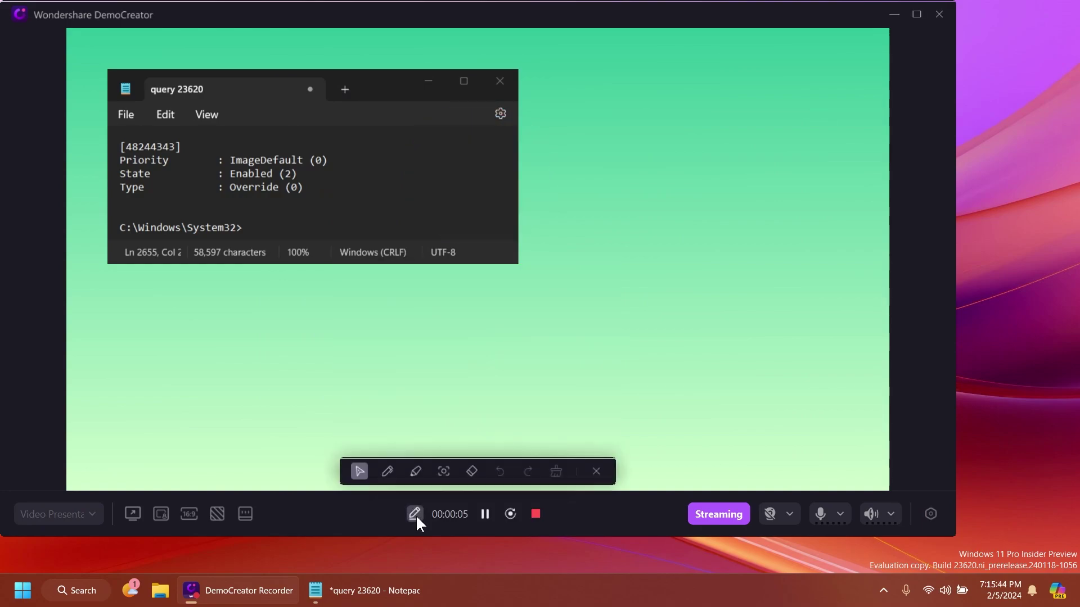
click(416, 471)
drag(319, 337, 536, 360)
drag(326, 319, 597, 344)
drag(307, 360, 545, 380)
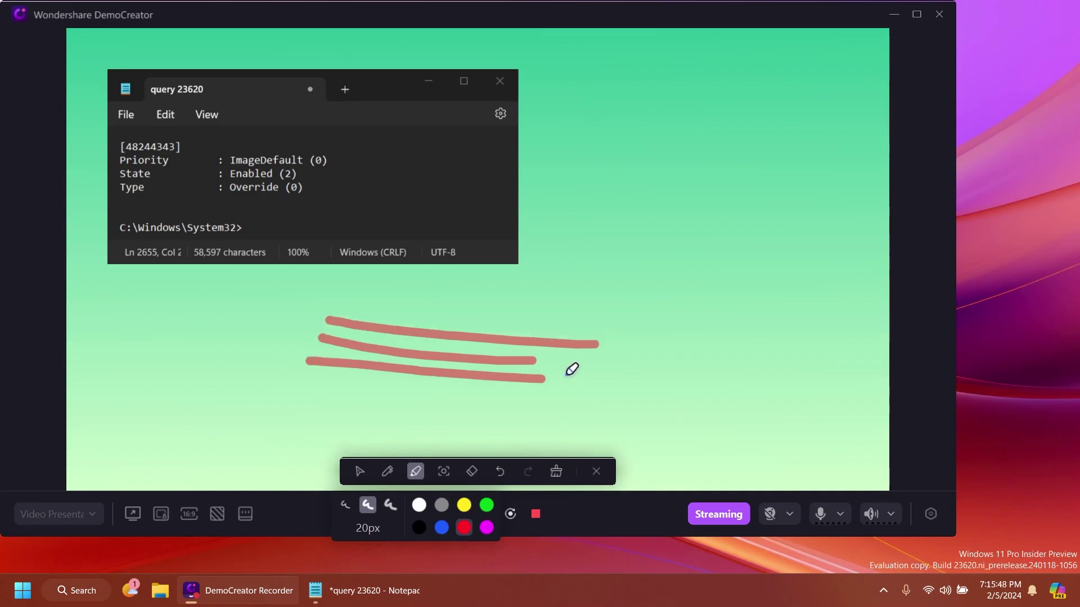
click(535, 514)
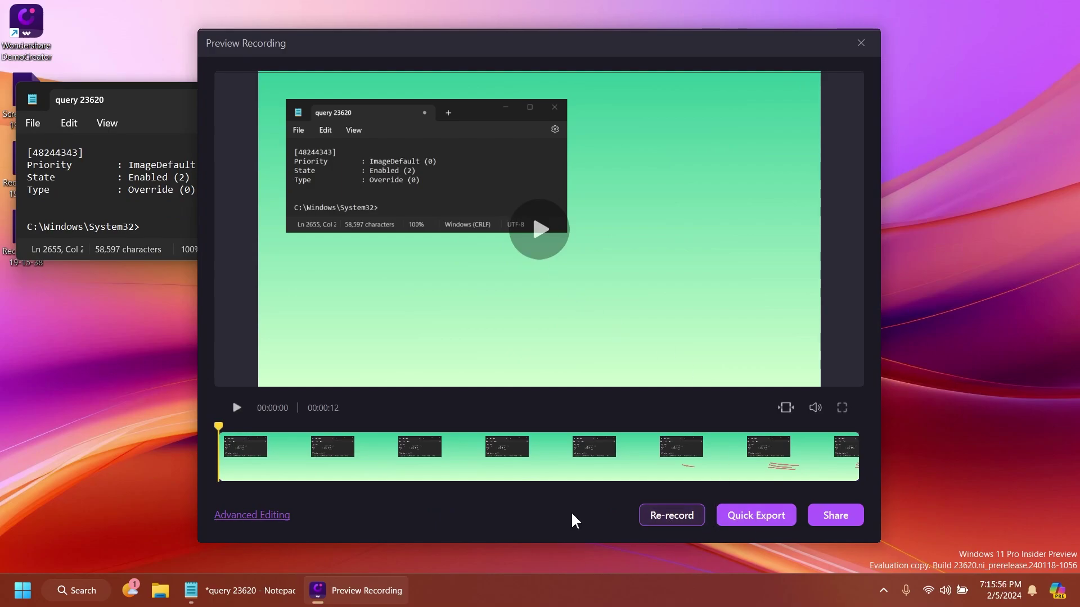
click(253, 516)
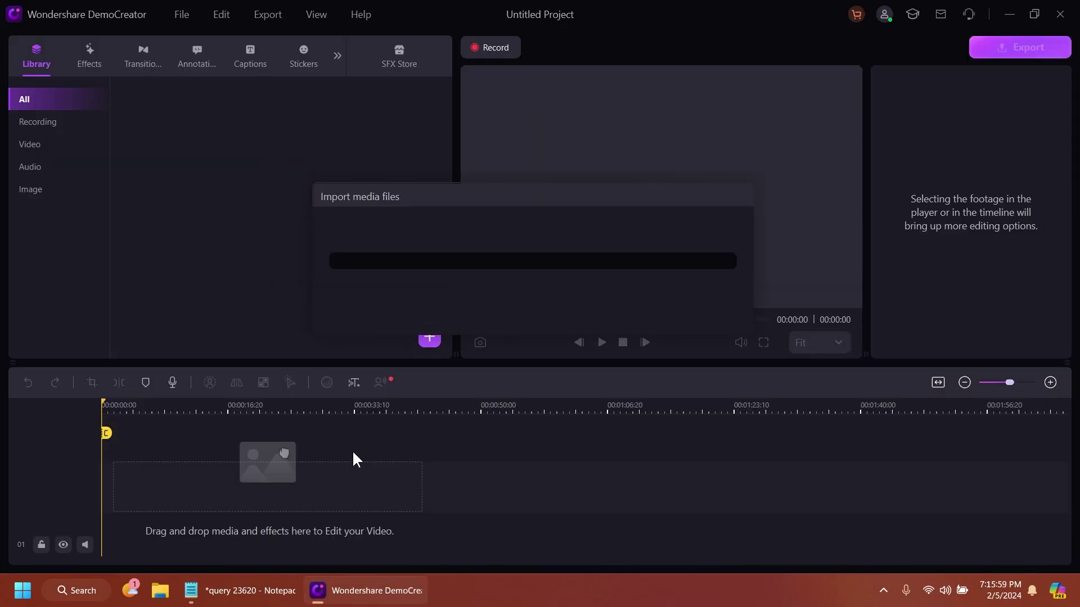